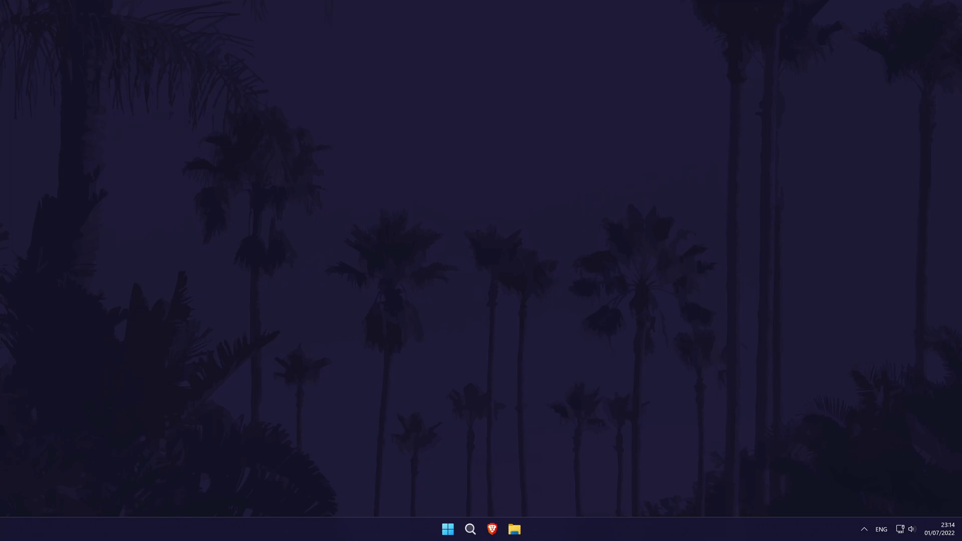
- Review the startup apps, toggling Brave Browser and Adobe GC Invoker Utility back unchanged, and view sort options
left_click(471, 529)
type("settings")
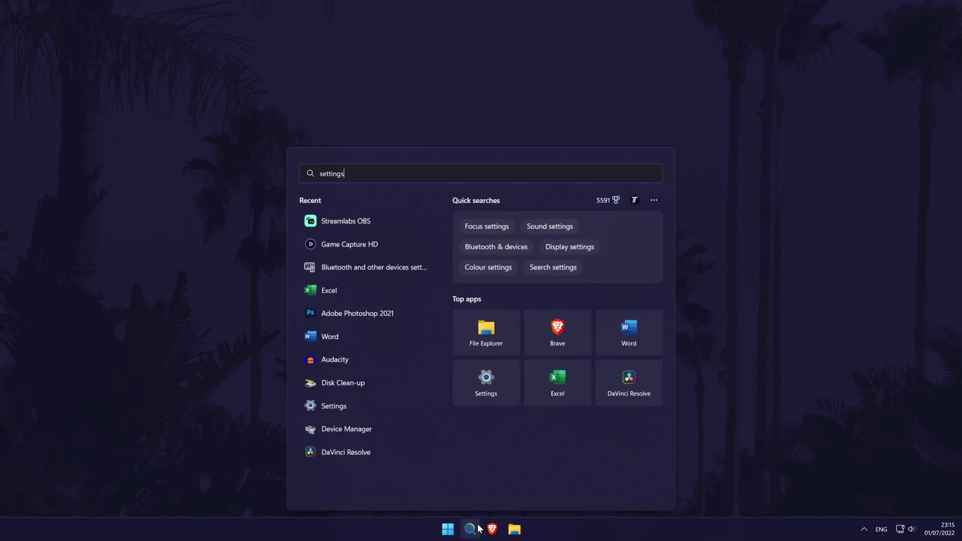
left_click(347, 255)
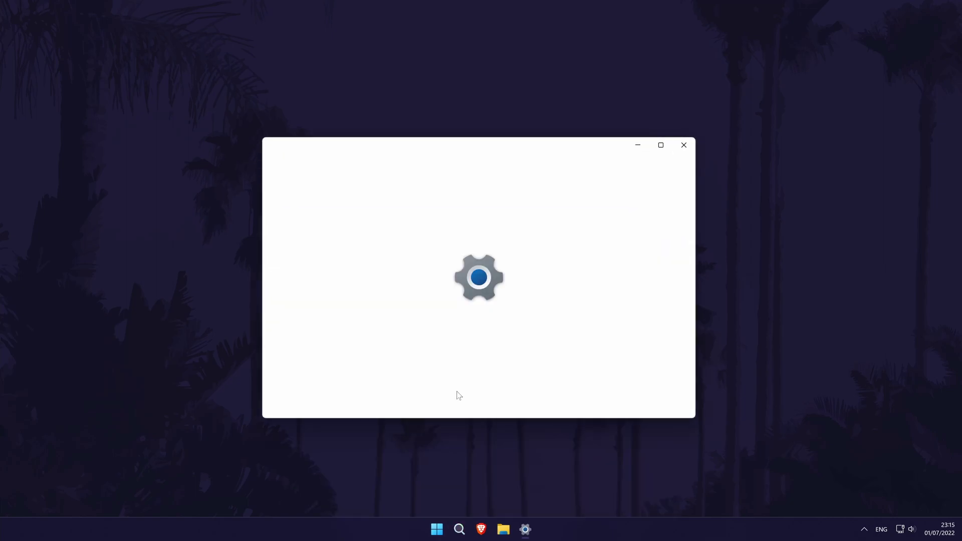
mouse_move(284, 315)
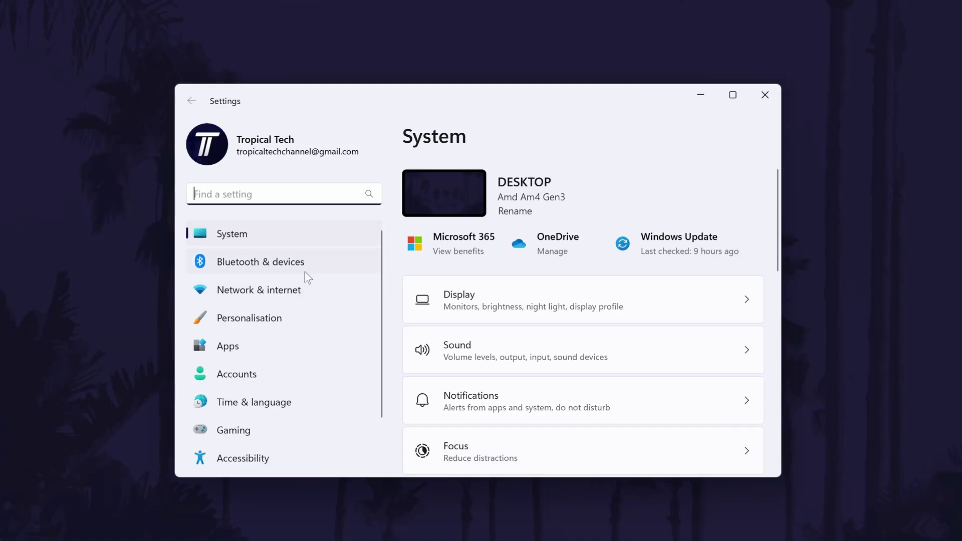
left_click(241, 347)
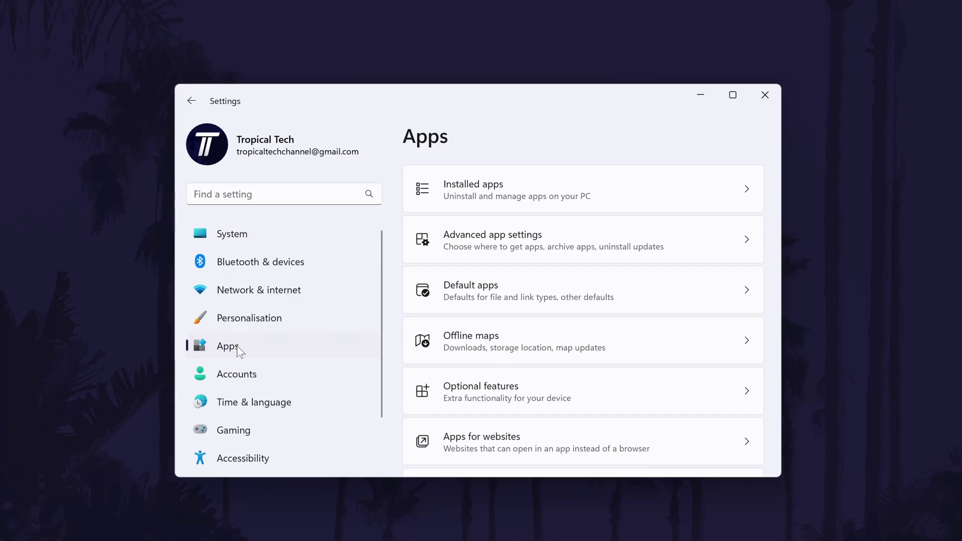
scroll(601, 322, "down", 3)
scroll(601, 322, "down", 2)
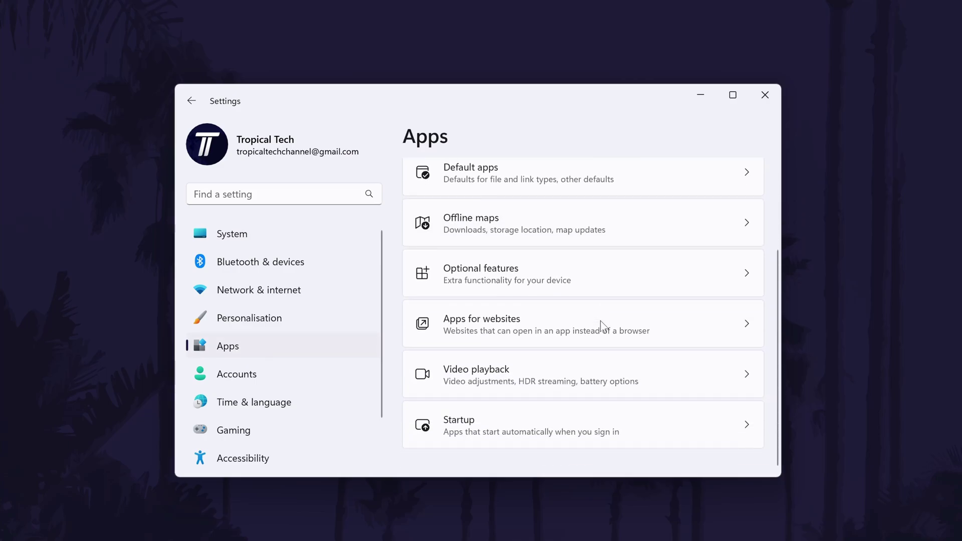
left_click(474, 425)
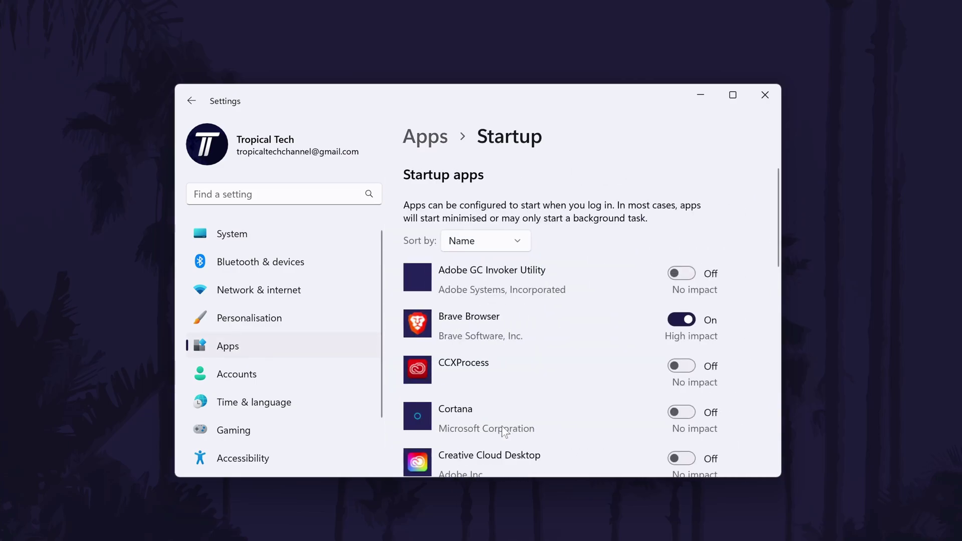
left_click(683, 320)
left_click(682, 320)
left_click(681, 274)
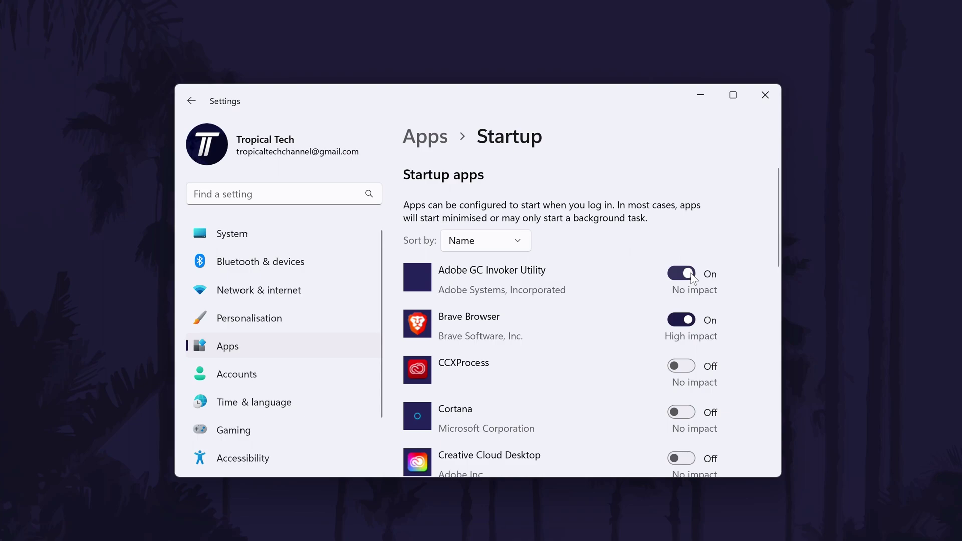
left_click(682, 273)
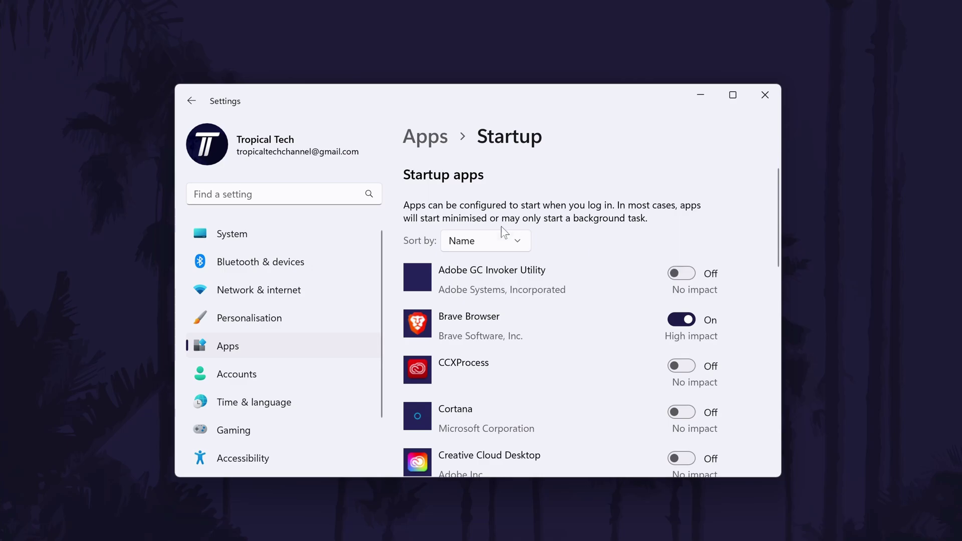
left_click(485, 240)
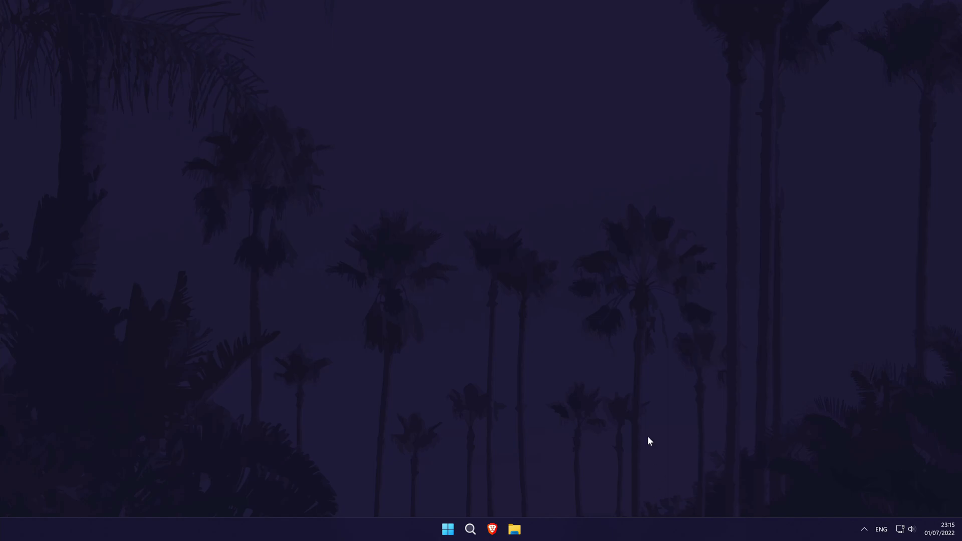
- Set the power mode to Best performance in Settings' Power page
left_click(471, 529)
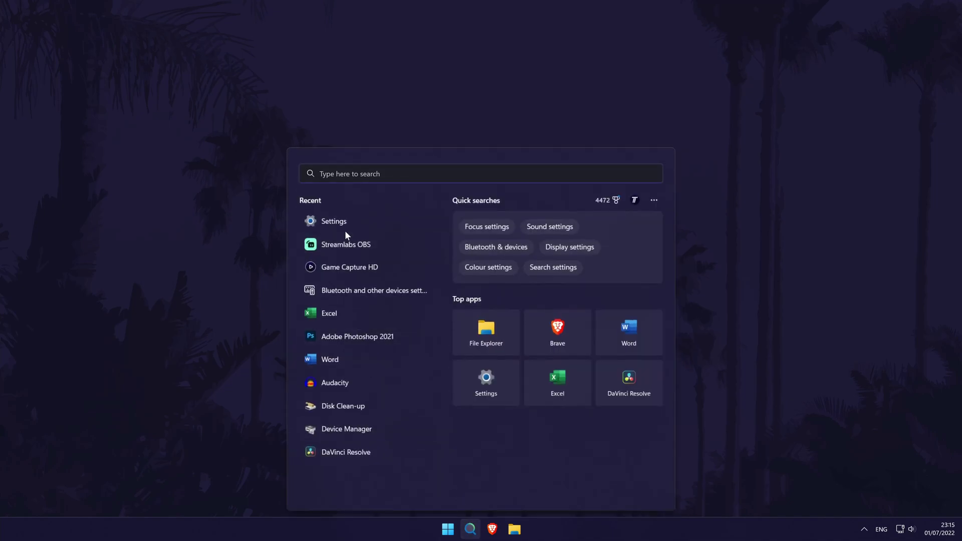
left_click(346, 221)
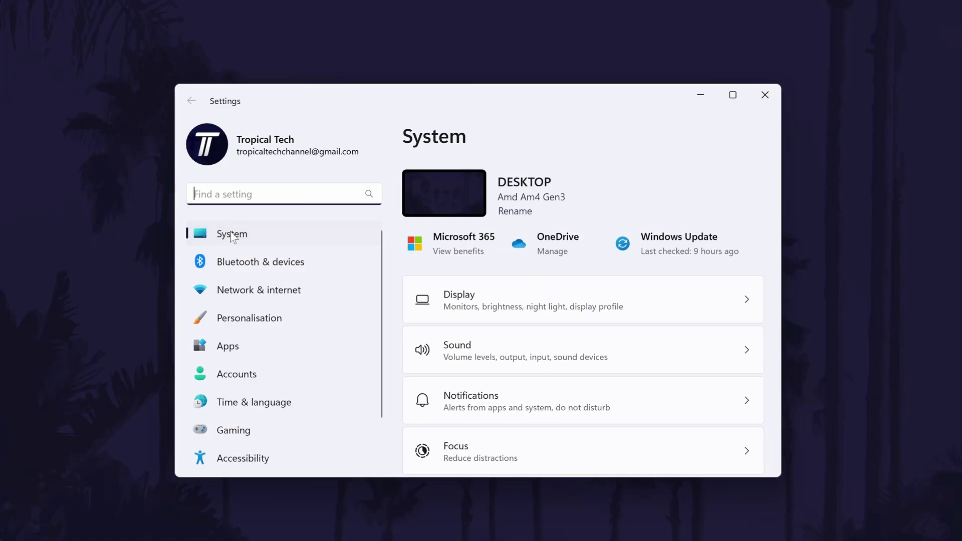
scroll(597, 320, "down", 1)
scroll(597, 321, "down", 2)
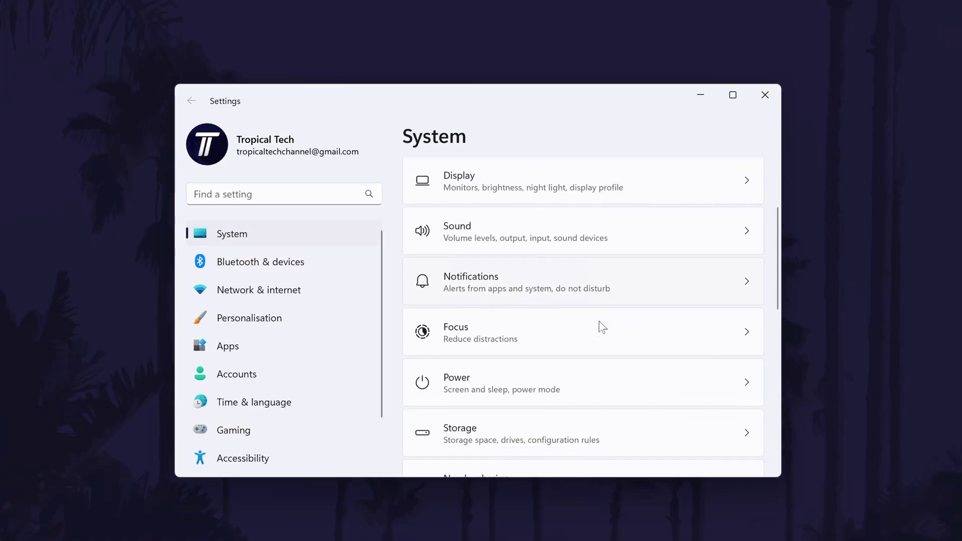
scroll(599, 322, "down", 1)
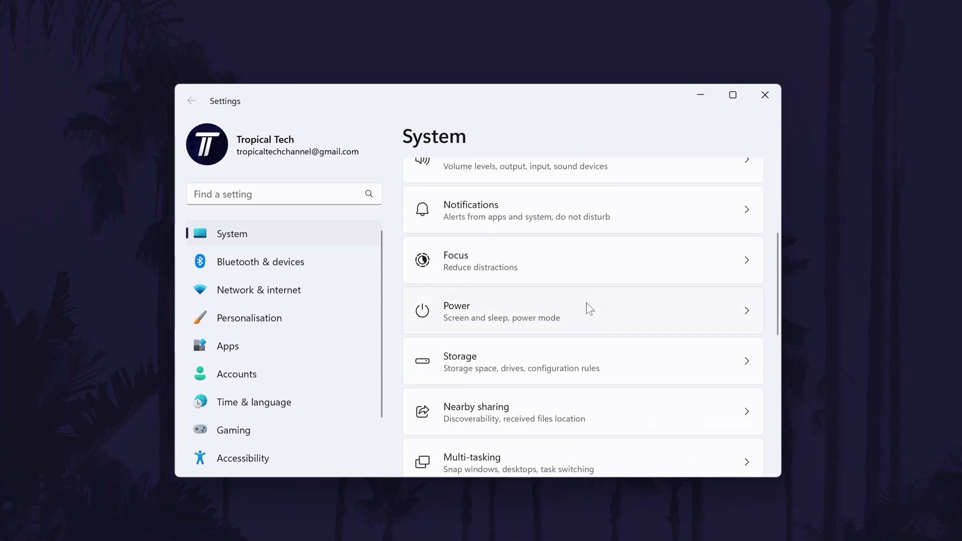
left_click(586, 303)
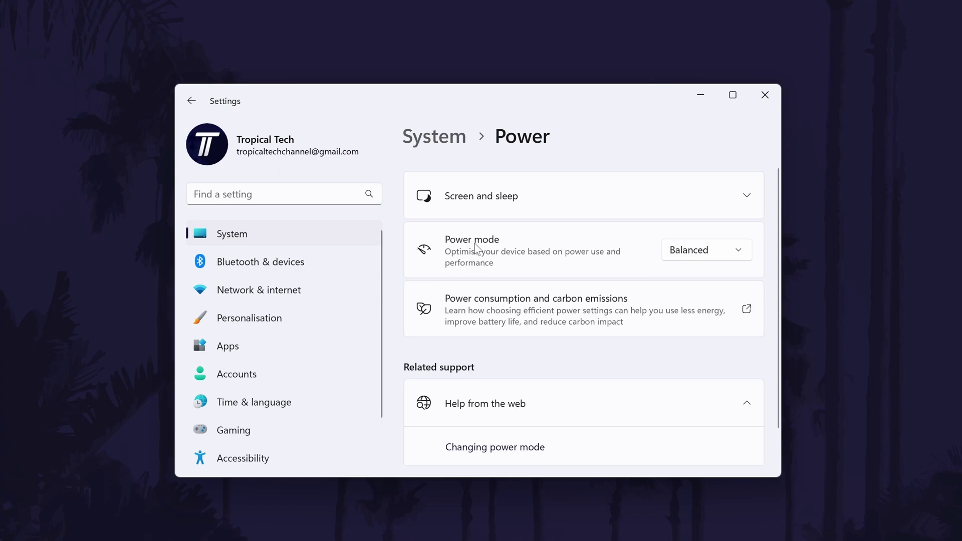
left_click(696, 256)
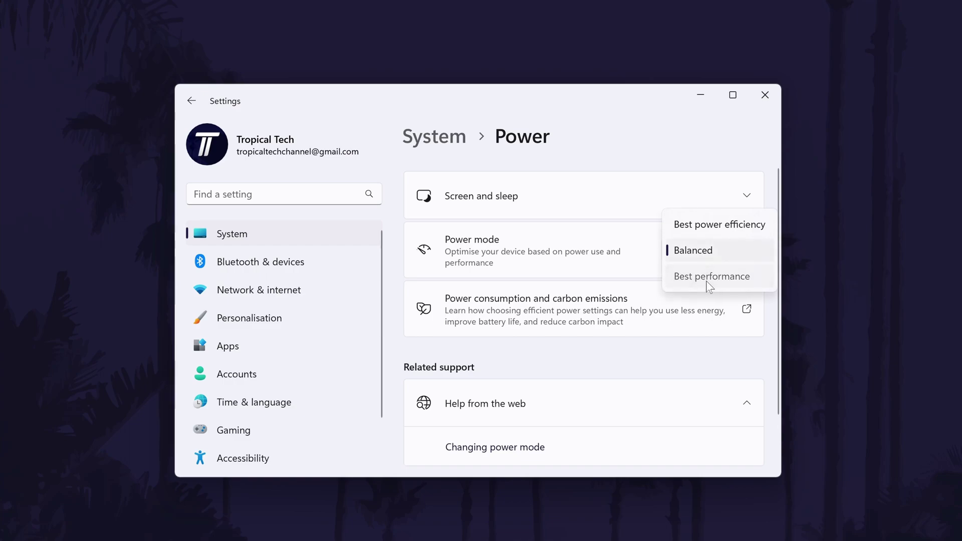
left_click(706, 278)
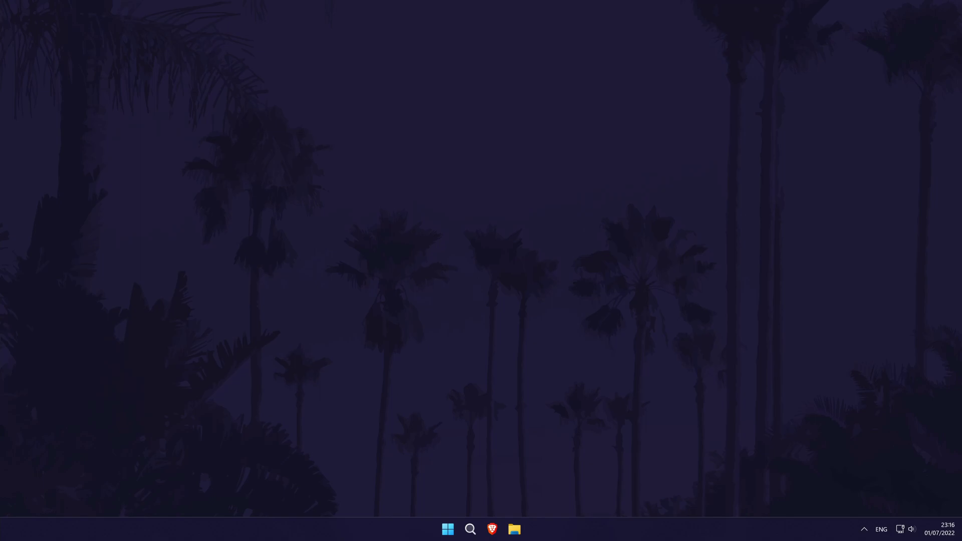
- Inspect the Adobe Update Service process in Task Manager and dismiss its menu without ending it
left_click(470, 529)
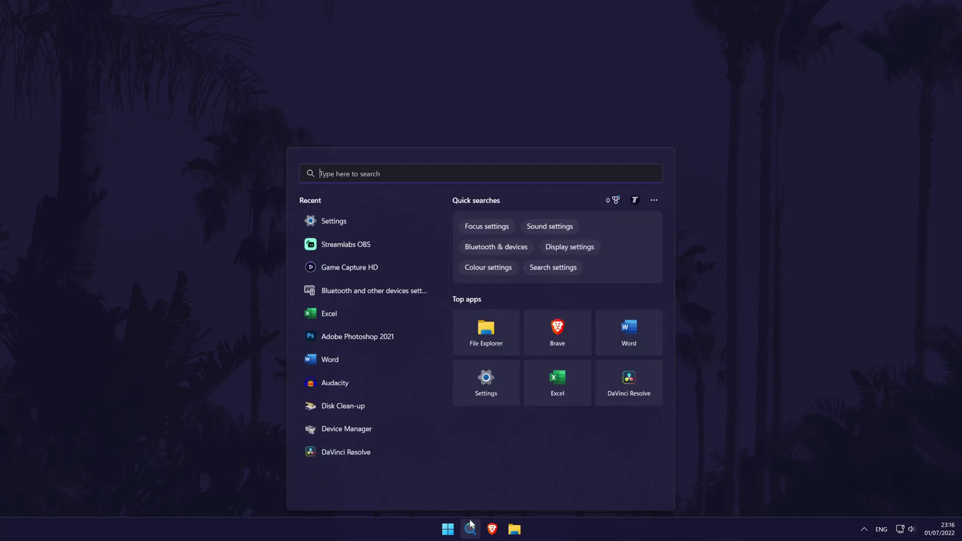
type("task manager")
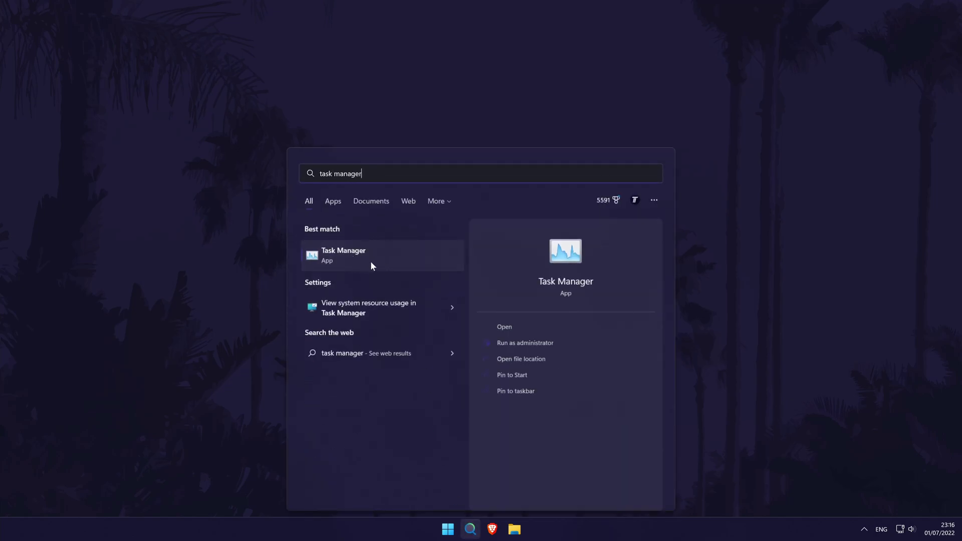
left_click(370, 265)
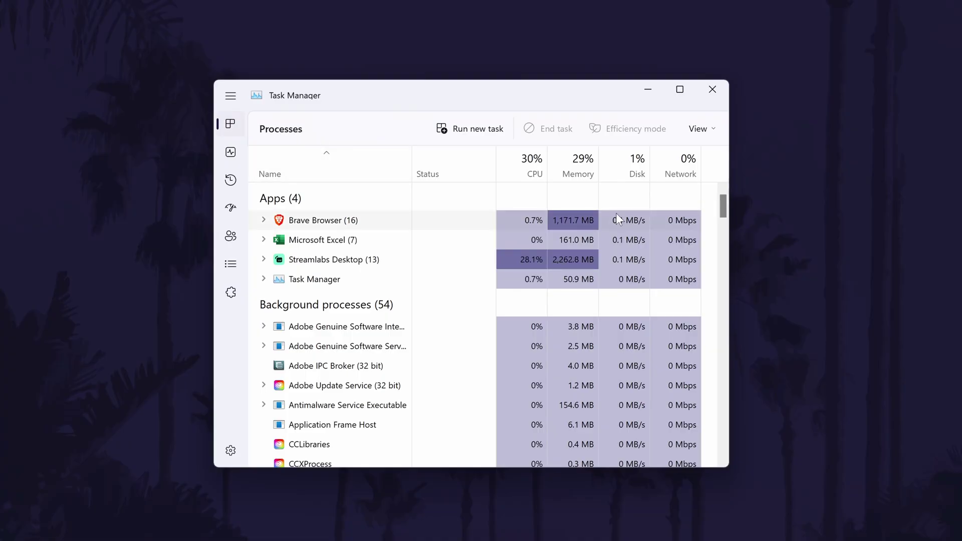
scroll(376, 289, "down", 5)
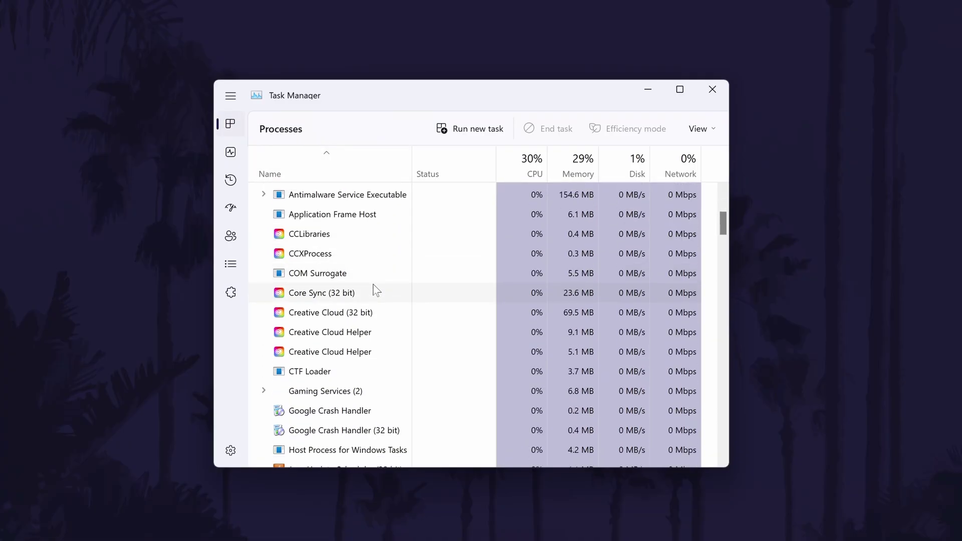
scroll(376, 290, "down", 3)
scroll(377, 289, "up", 5)
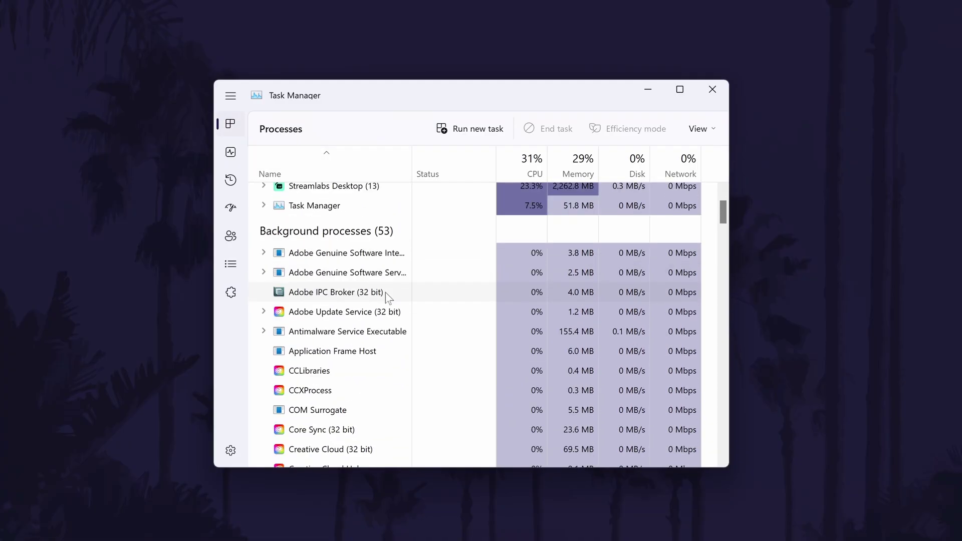
right_click(345, 313)
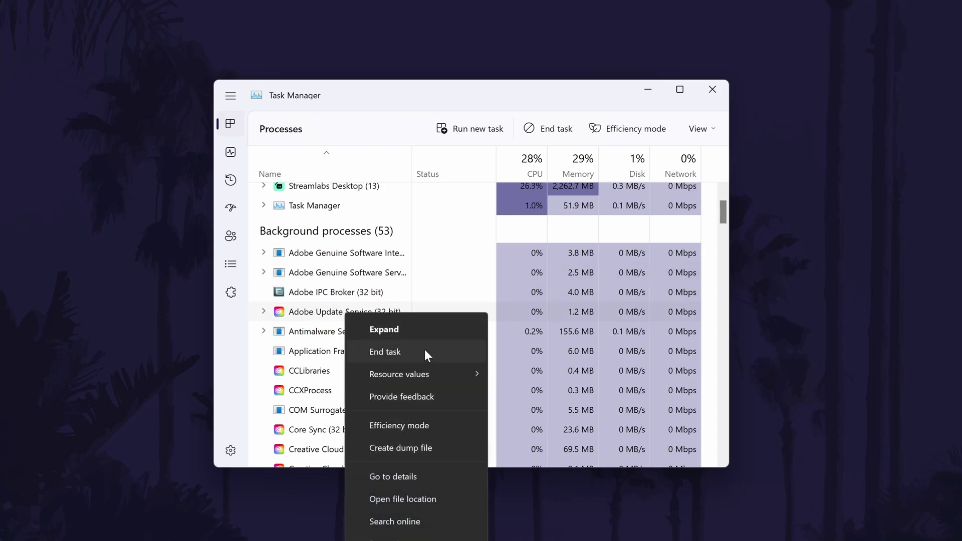
left_click(507, 352)
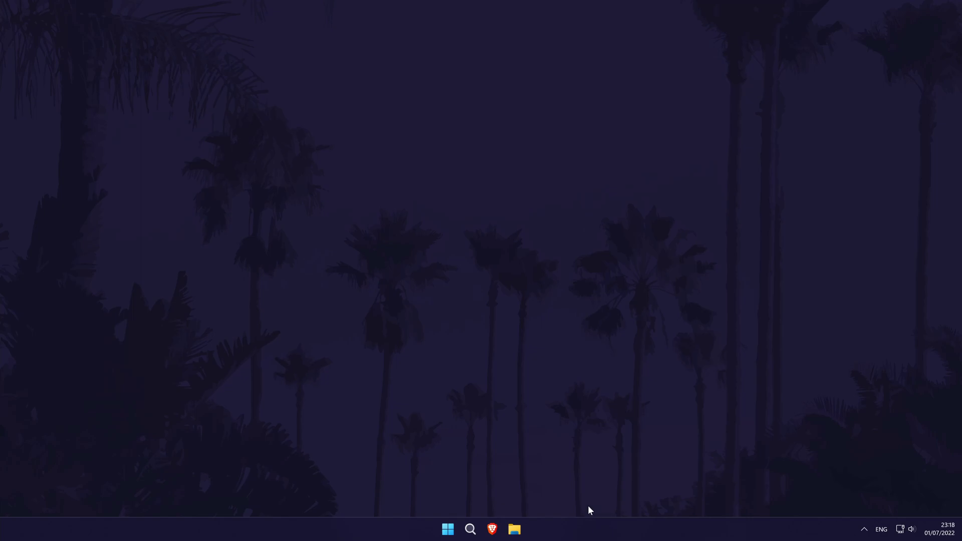
- Browse Settings' Installed apps list and show Adobe Photoshop 2021's uninstall options
left_click(471, 529)
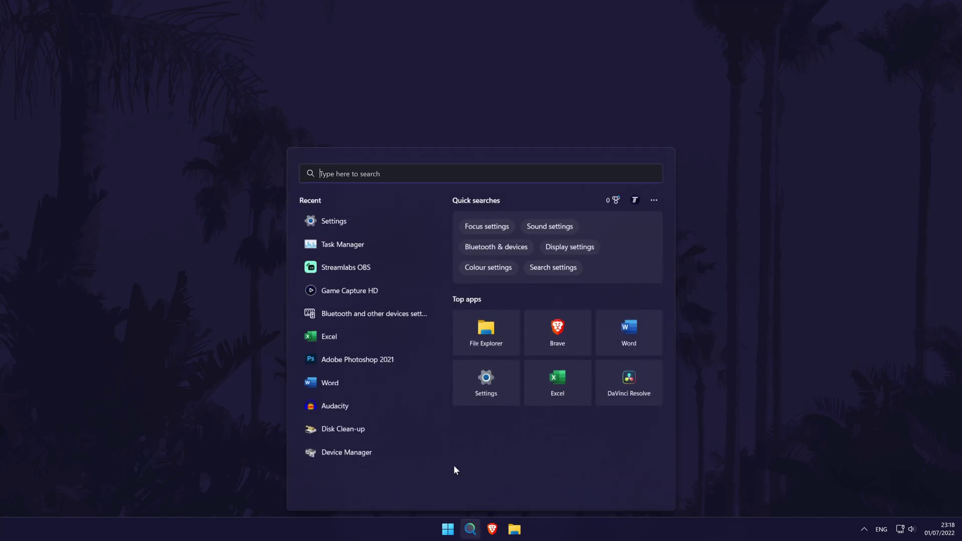
left_click(355, 224)
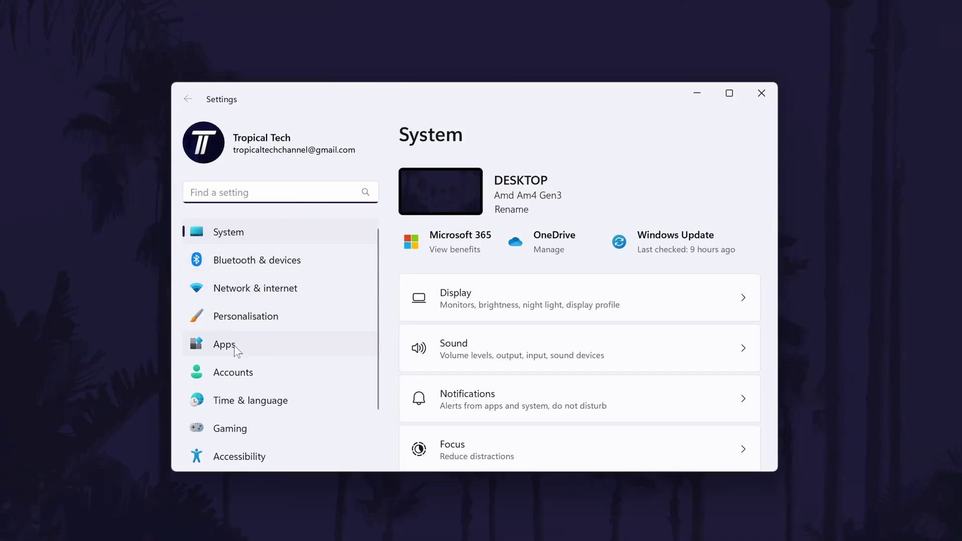
left_click(233, 345)
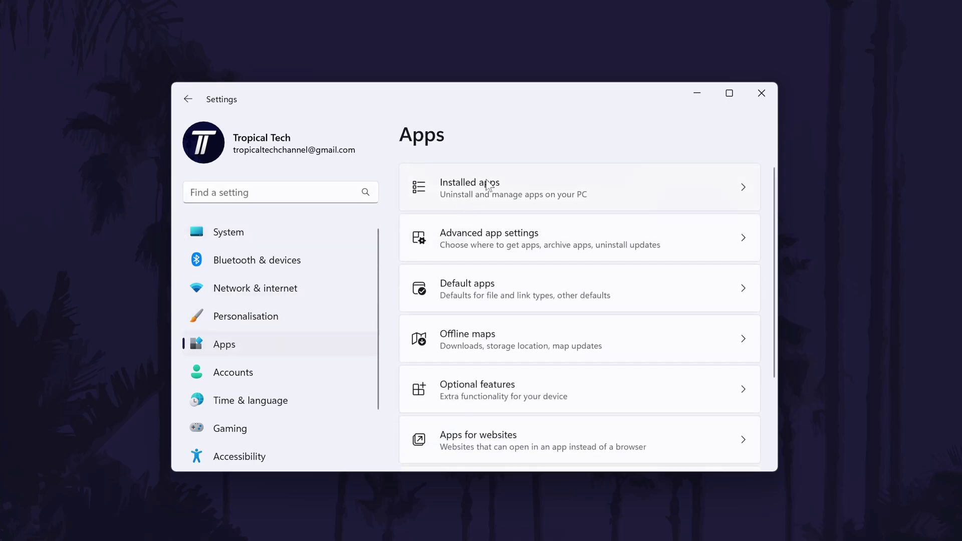
left_click(556, 197)
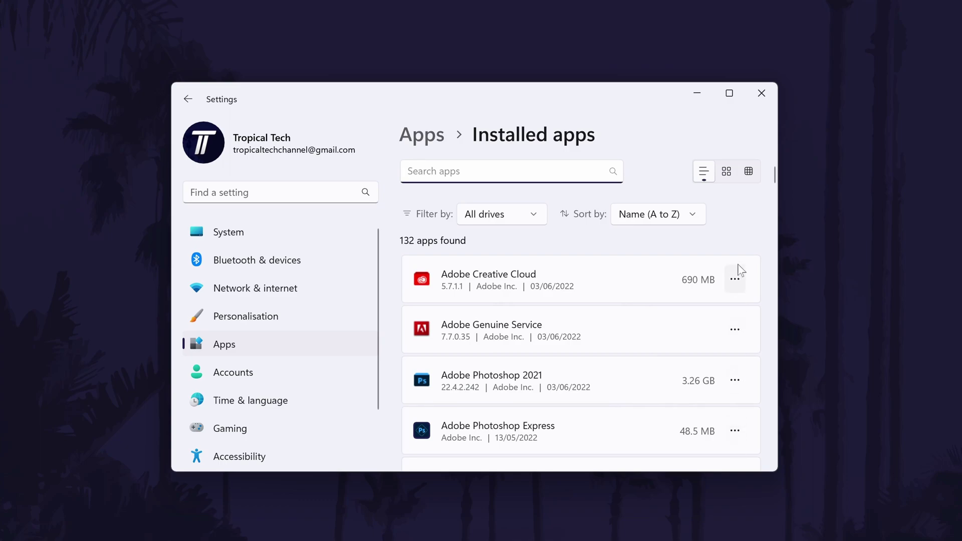
left_click(734, 380)
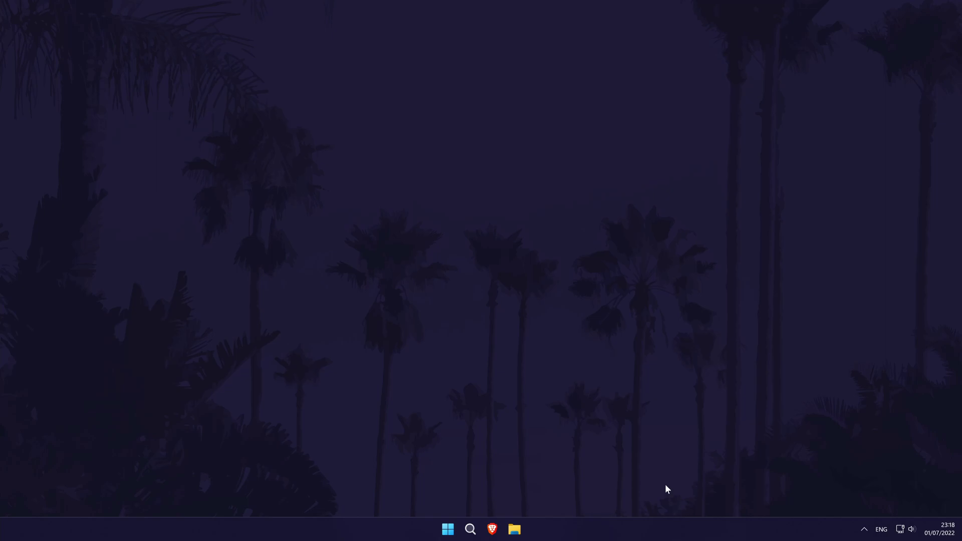
- Choose Full scan under Windows Security's Virus & threat protection scan options
left_click(471, 530)
type("wind")
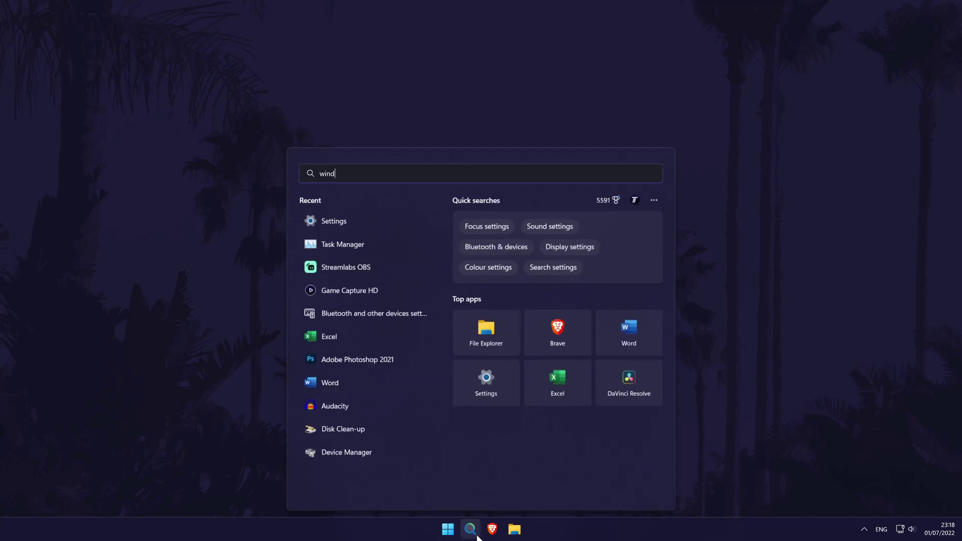
type("ows security")
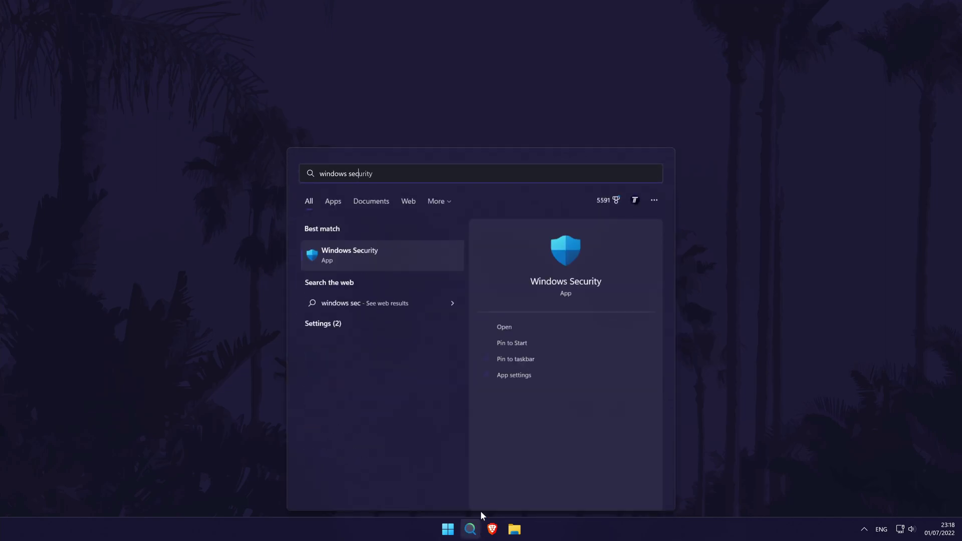
left_click(381, 260)
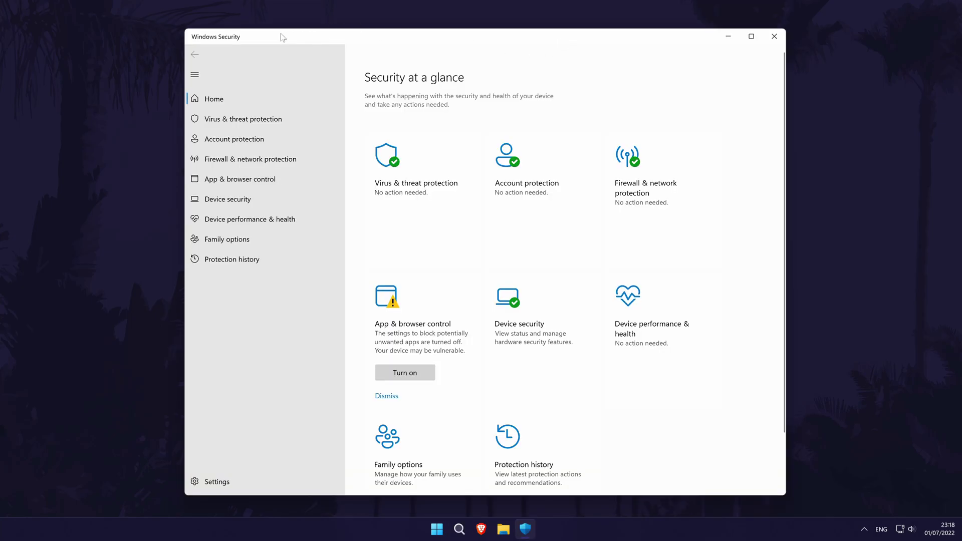
left_click(243, 119)
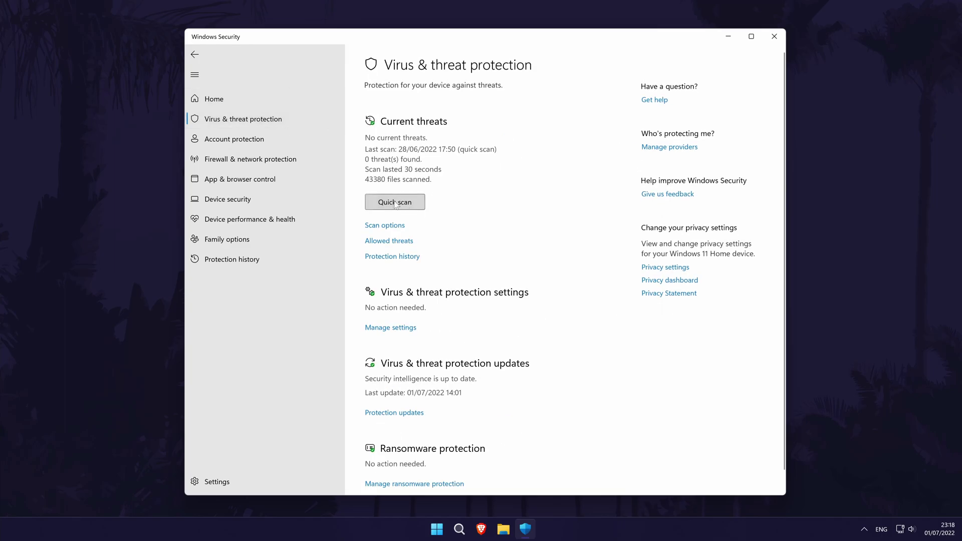
left_click(387, 226)
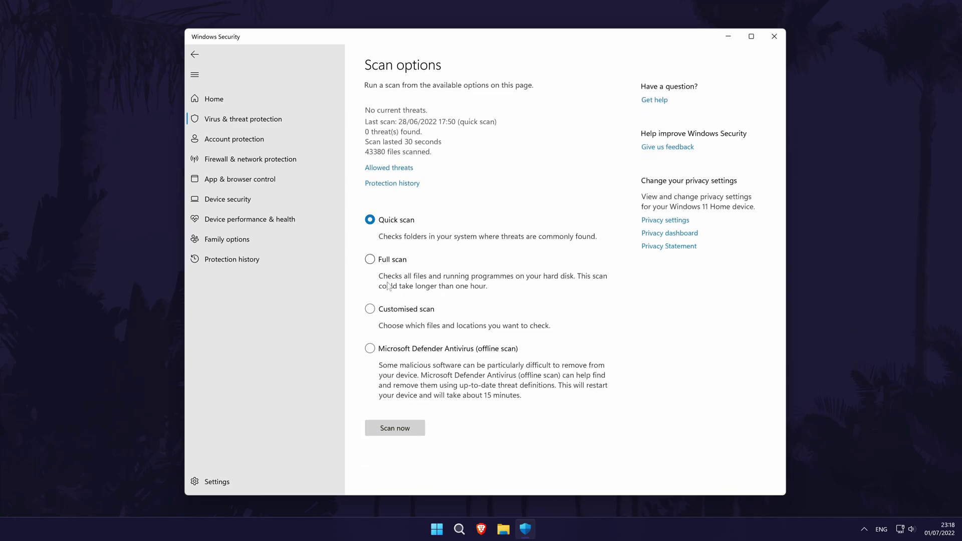
left_click(370, 261)
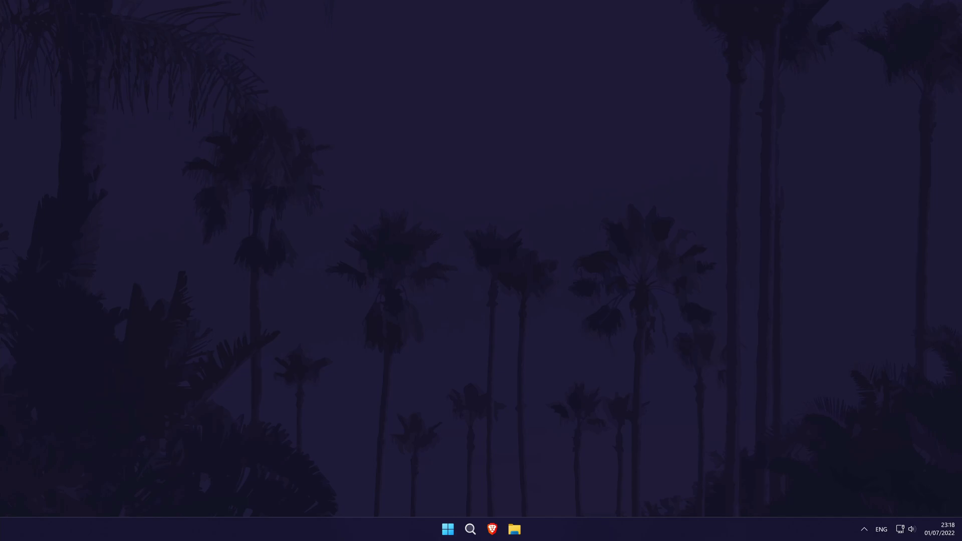
- Run Check for updates on Settings' Windows Update page
left_click(470, 529)
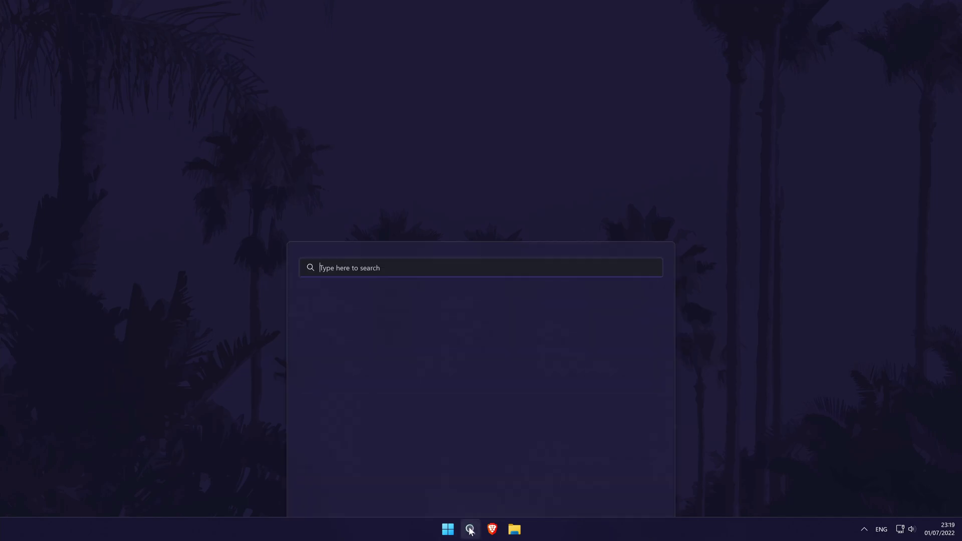
left_click(341, 243)
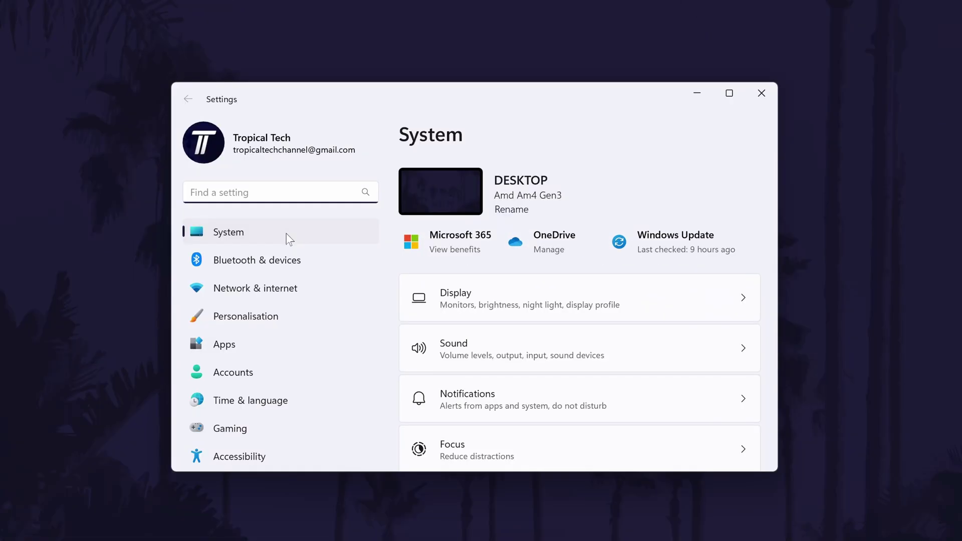
scroll(286, 234, "down", 2)
scroll(287, 260, "down", 1)
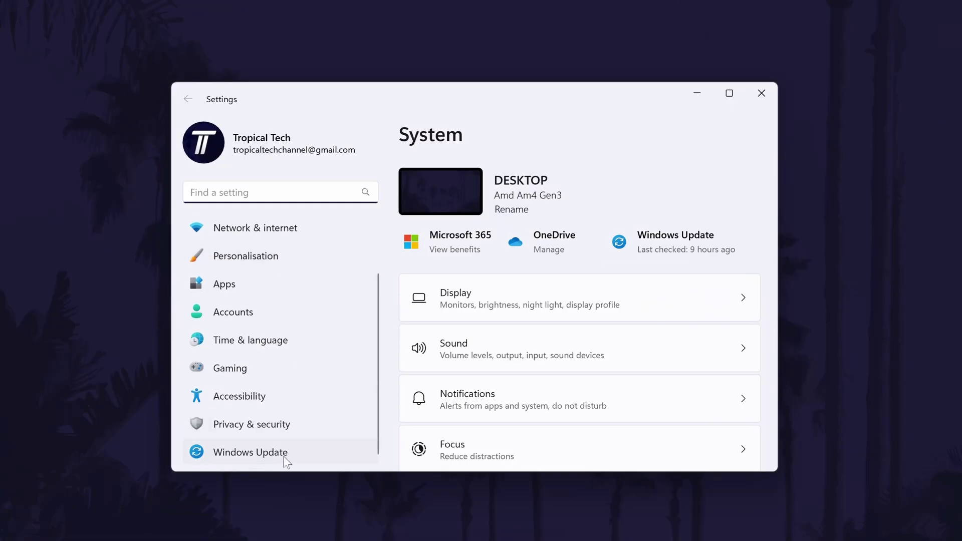
left_click(261, 452)
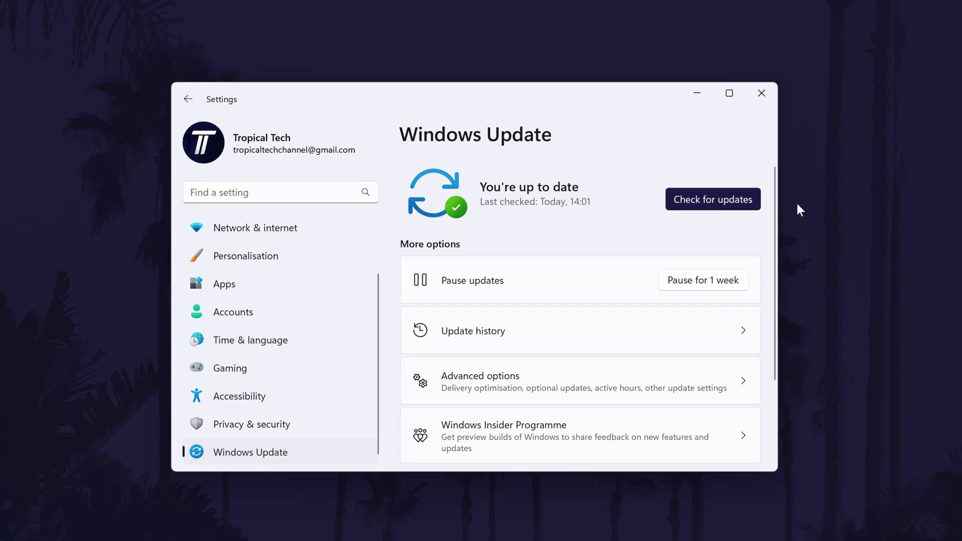
left_click(719, 198)
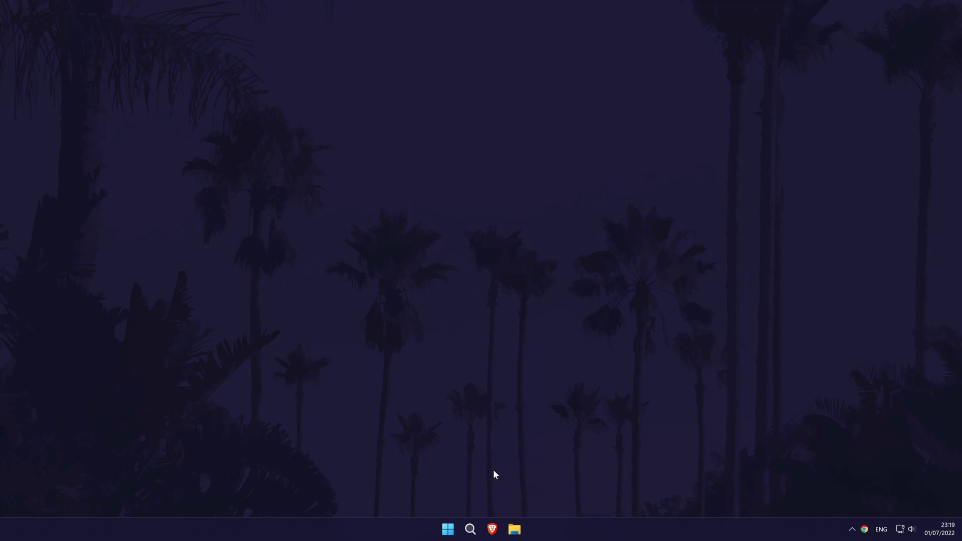
- Launch Google Chrome and remove the Touch VPN extension
left_click(470, 529)
type("chrome")
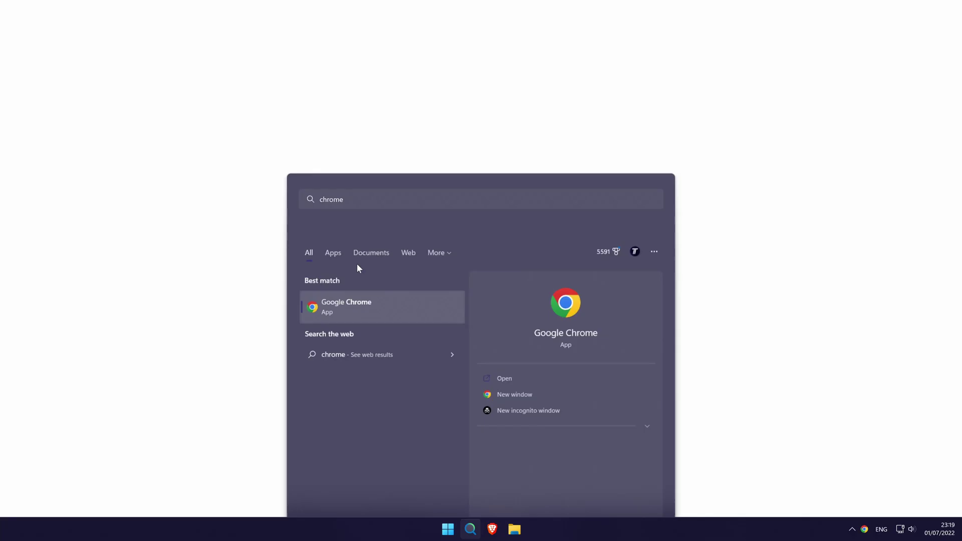
left_click(357, 256)
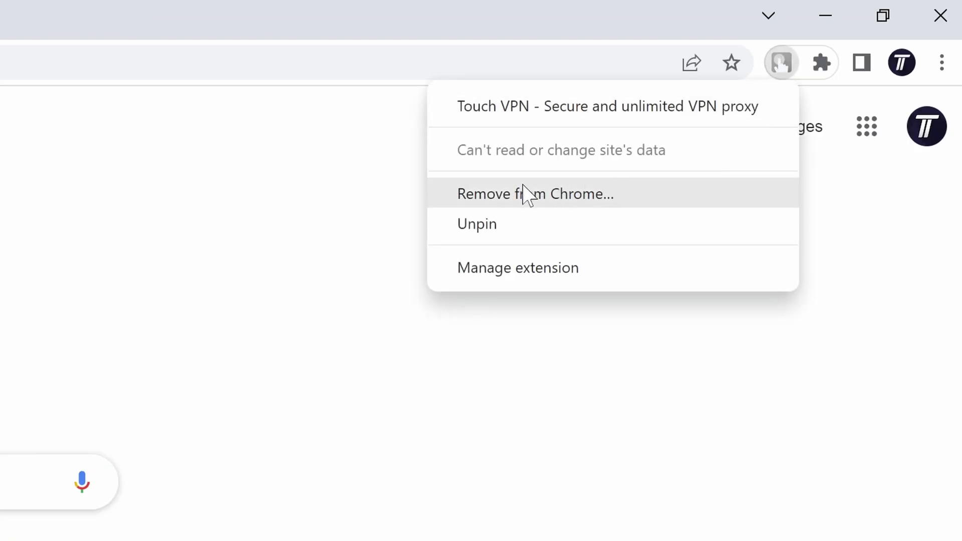
left_click(558, 199)
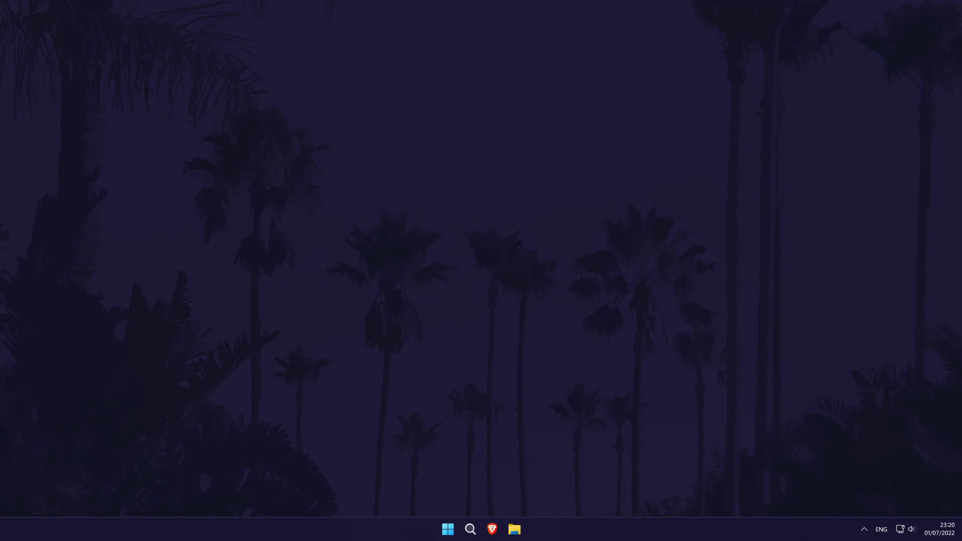
- Switch Animation effects and Transparency effects to Off under Accessibility > Visual effects
left_click(470, 529)
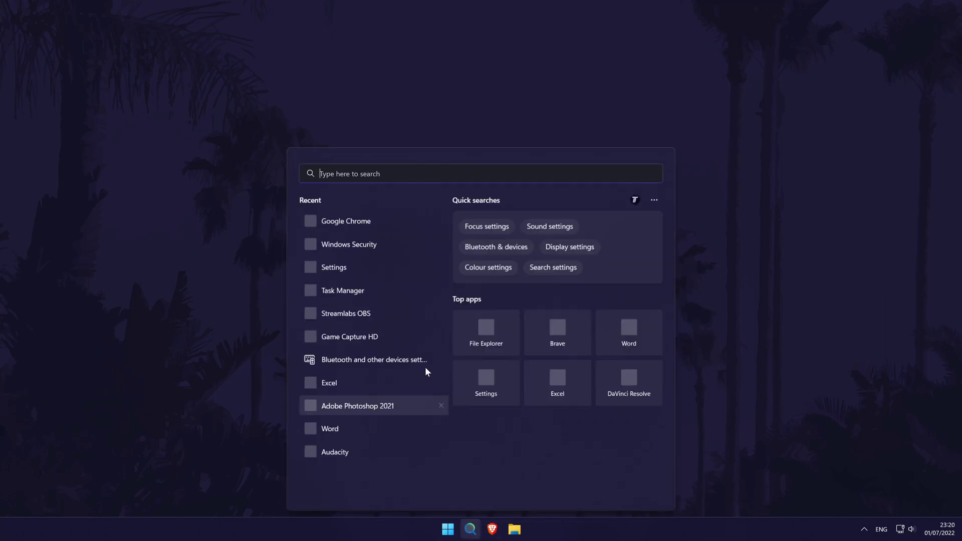
left_click(346, 271)
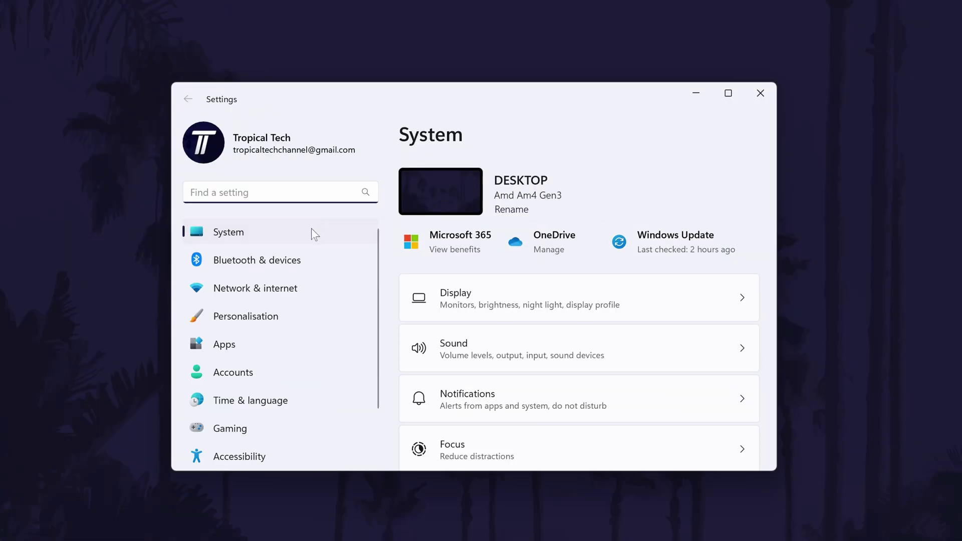
scroll(301, 300, "down", 3)
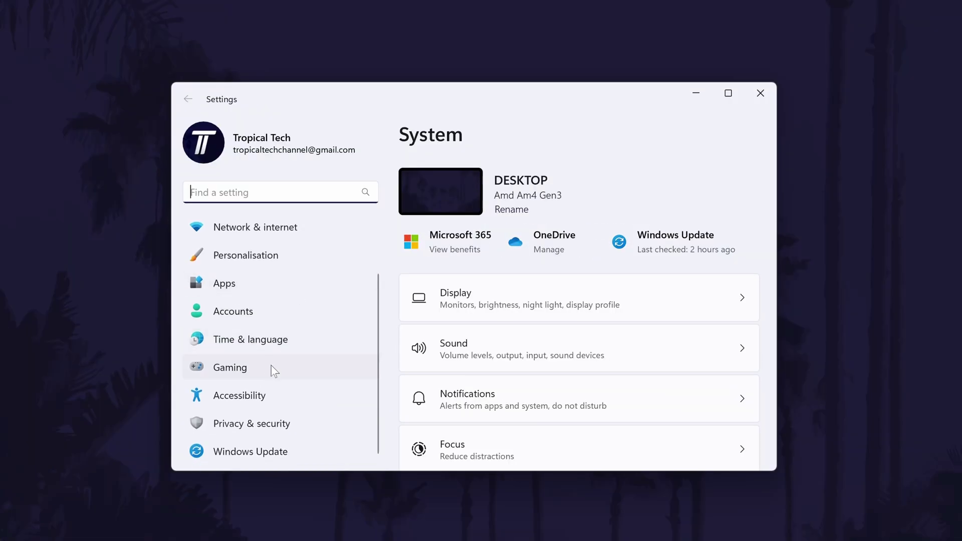
left_click(239, 396)
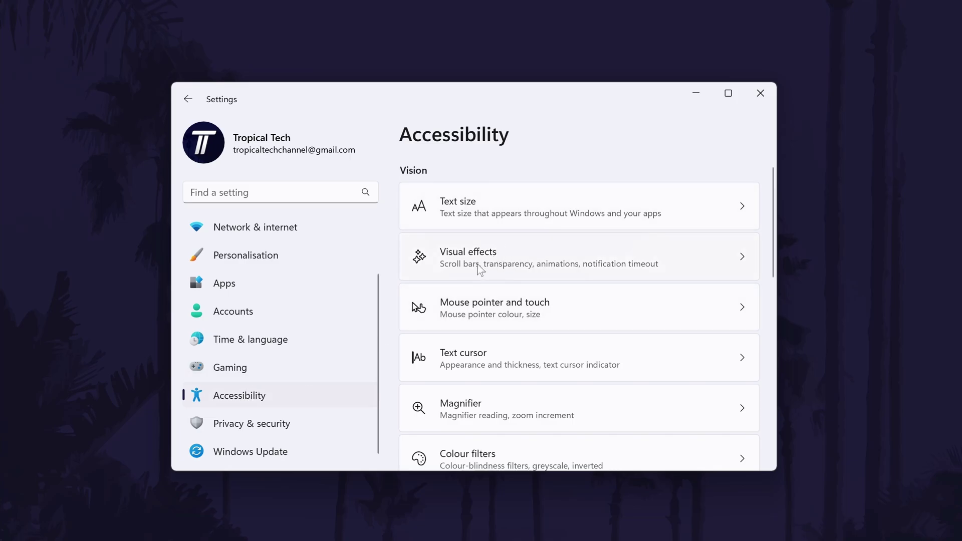
left_click(507, 255)
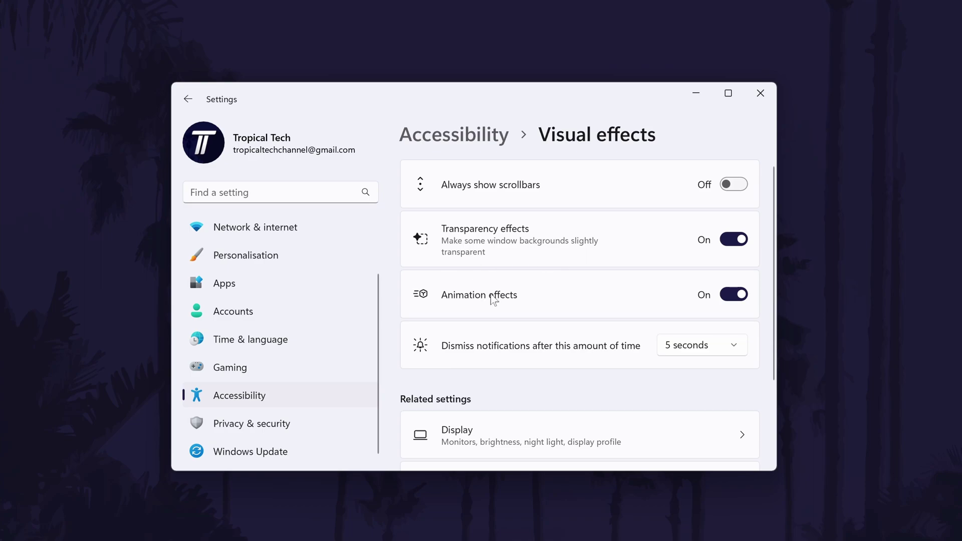
left_click(733, 295)
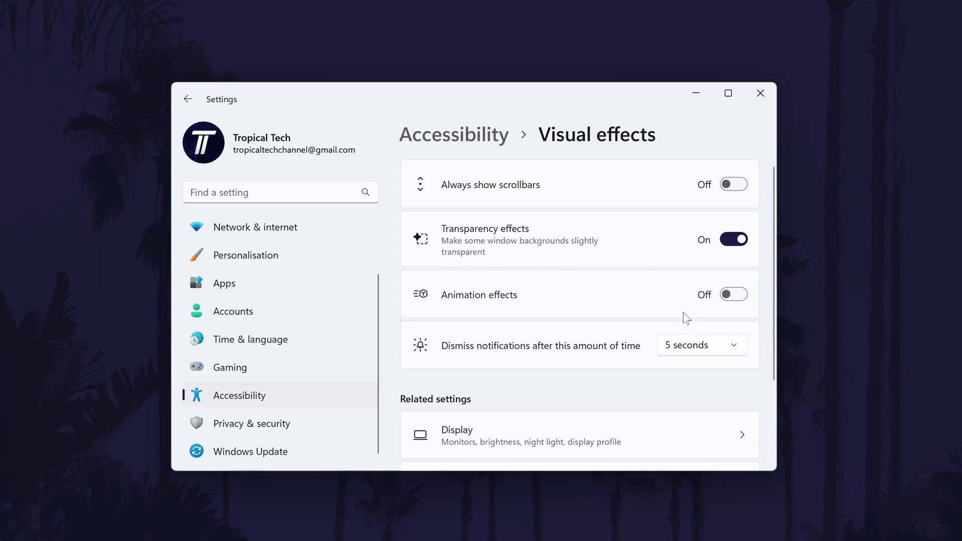
left_click(734, 240)
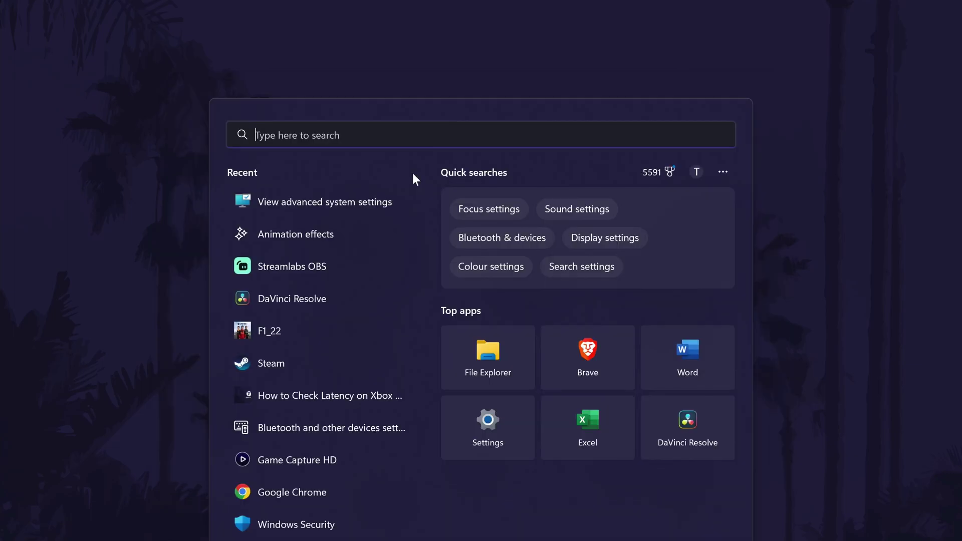
type("advan")
type("ced")
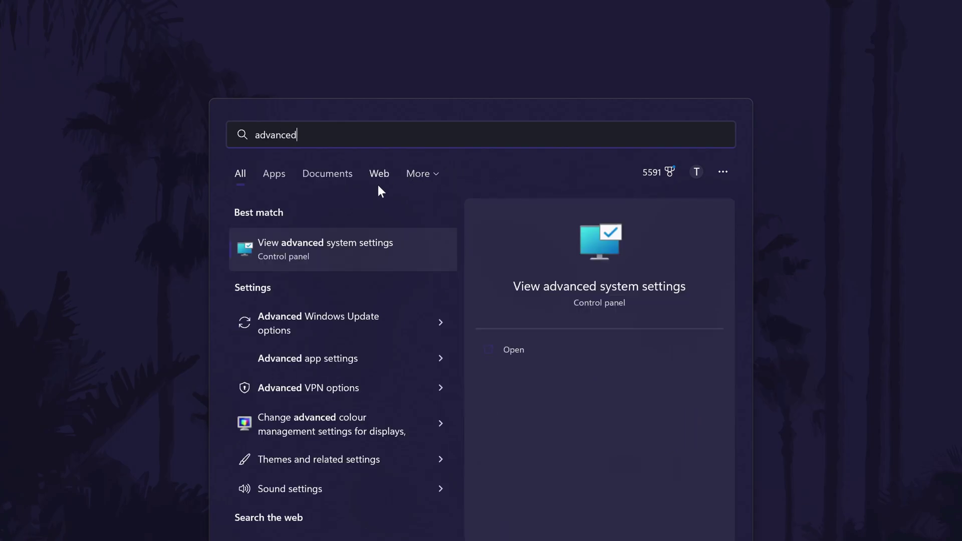
- Apply custom Performance Options visual effects: control and taskbar animations off, window animations, menu fades and Peek on
left_click(373, 251)
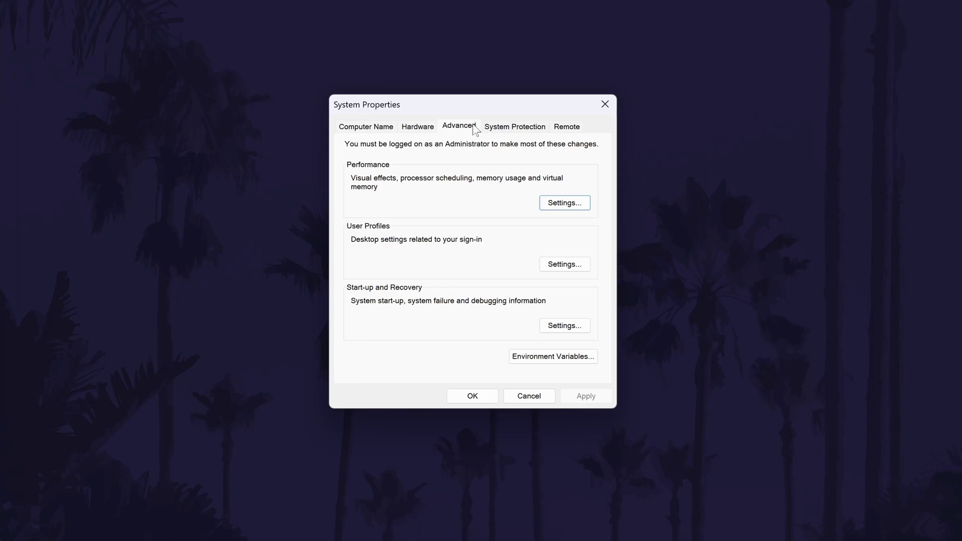
left_click(565, 203)
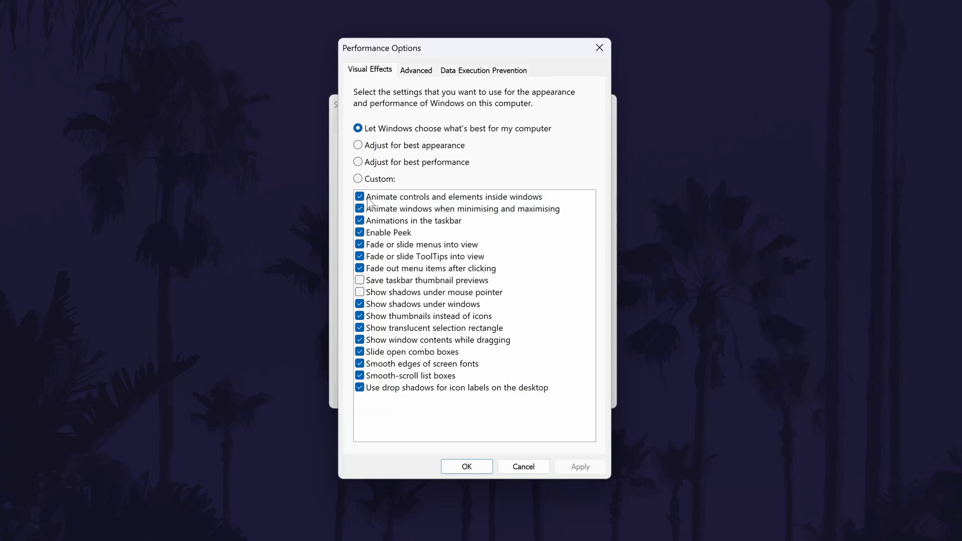
left_click(359, 197)
left_click(359, 209)
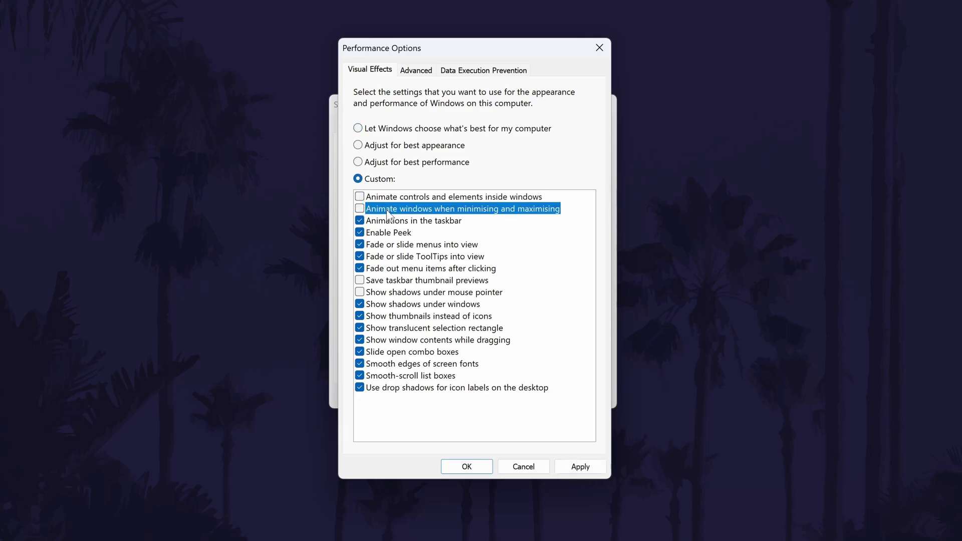
left_click(360, 221)
left_click(360, 244)
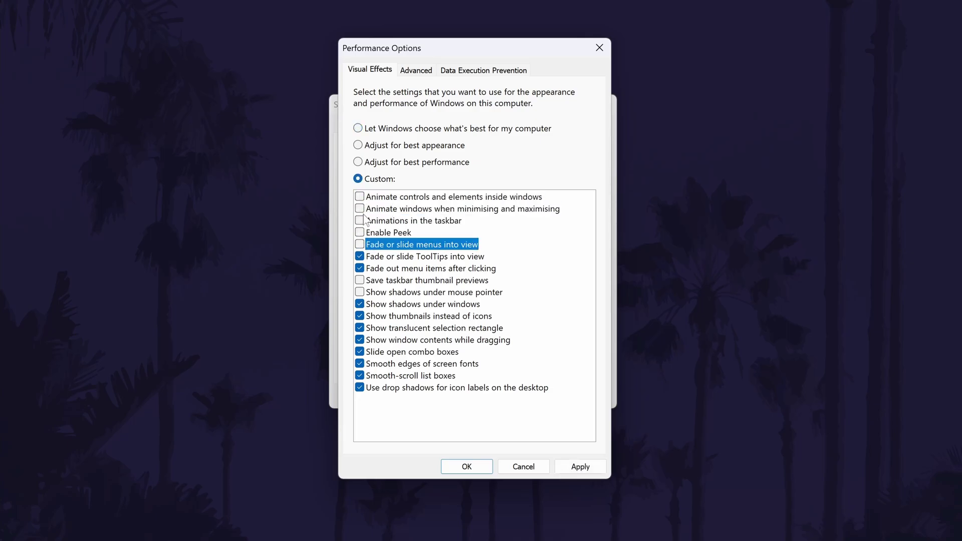
left_click(360, 245)
left_click(360, 233)
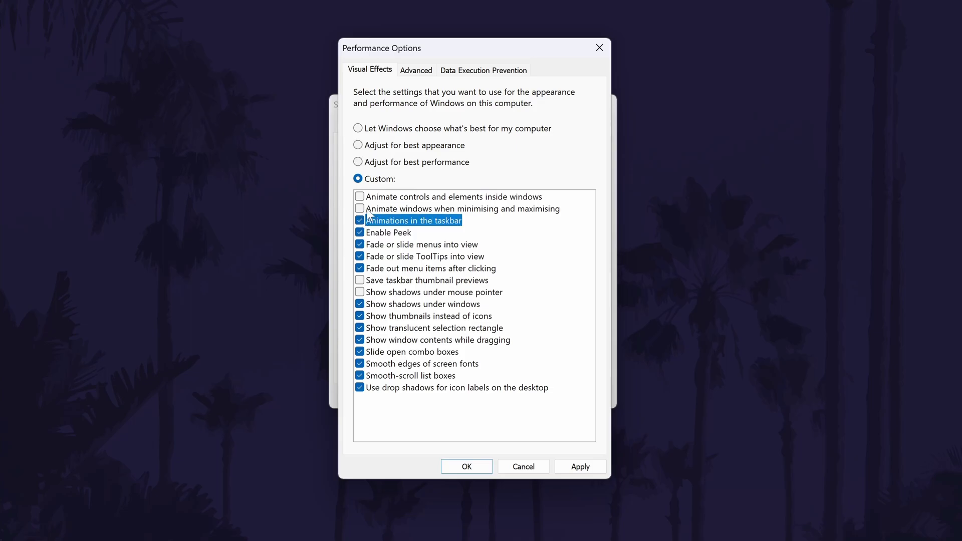
left_click(359, 209)
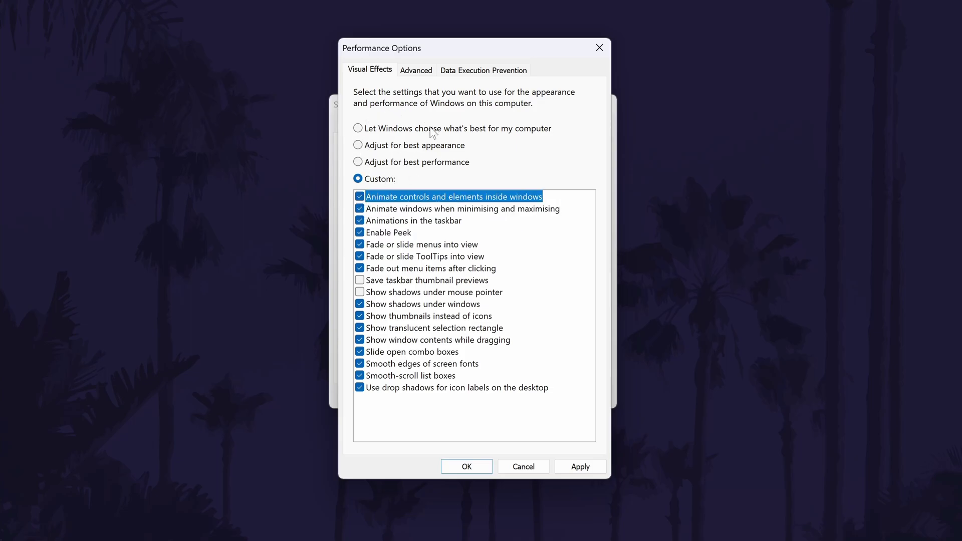
left_click(581, 467)
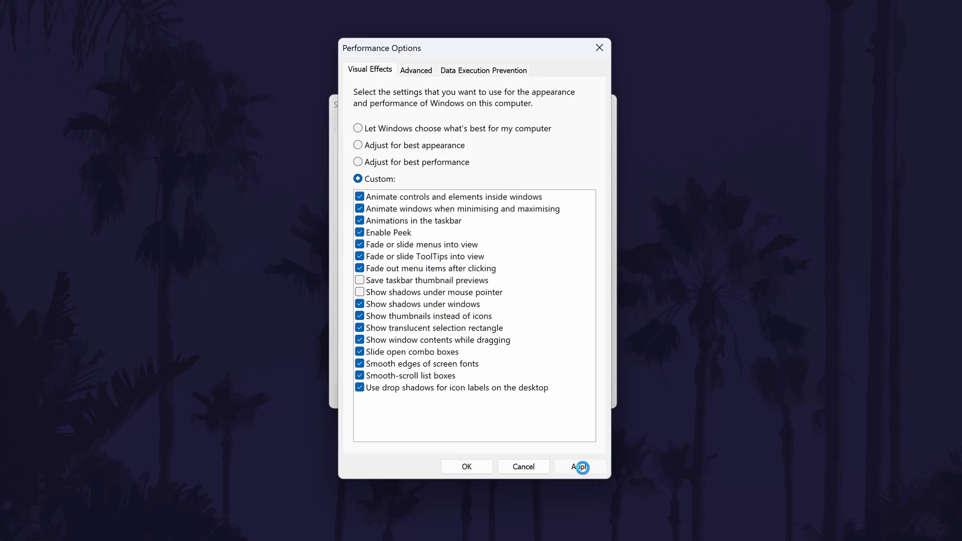
left_click(580, 466)
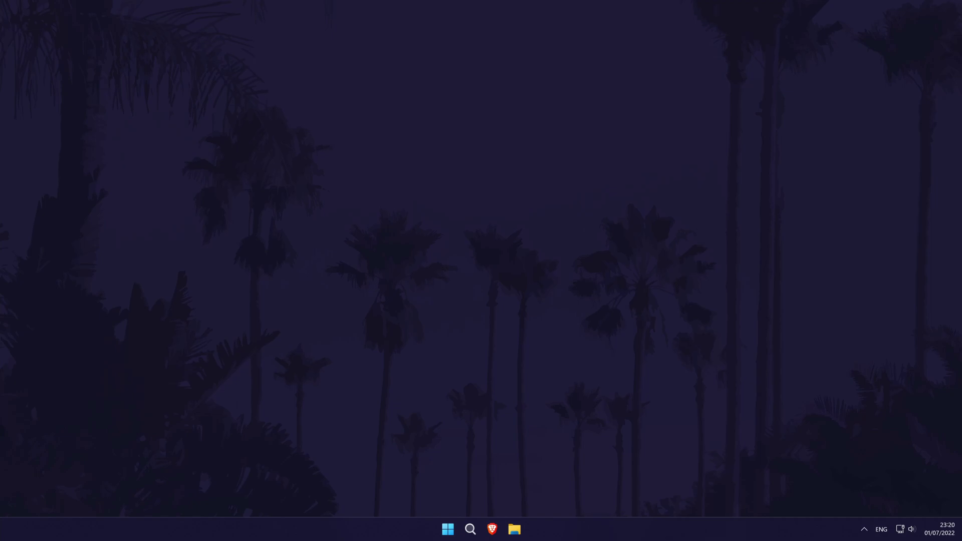
- Switch the Notifications toggle to Off on Settings' System > Notifications page
left_click(470, 529)
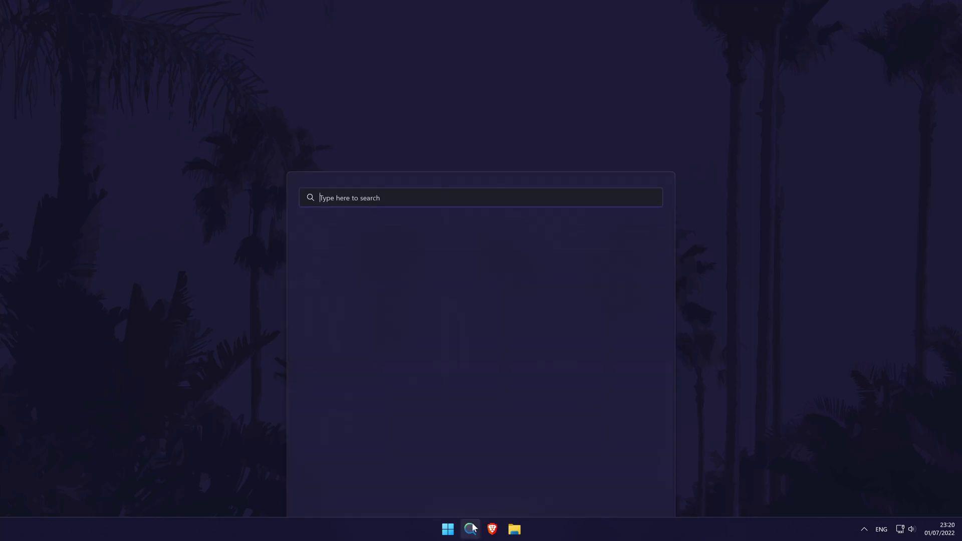
left_click(370, 262)
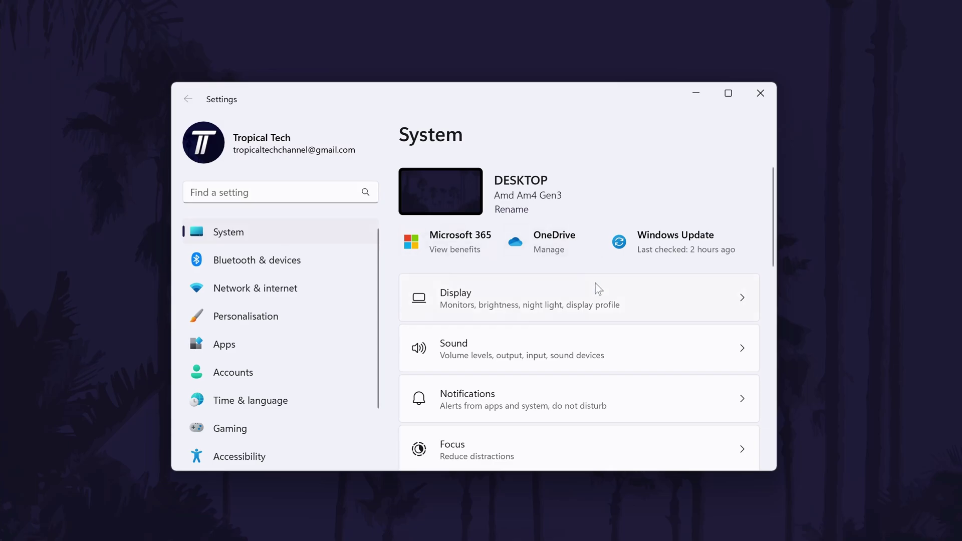
scroll(595, 299, "down", 2)
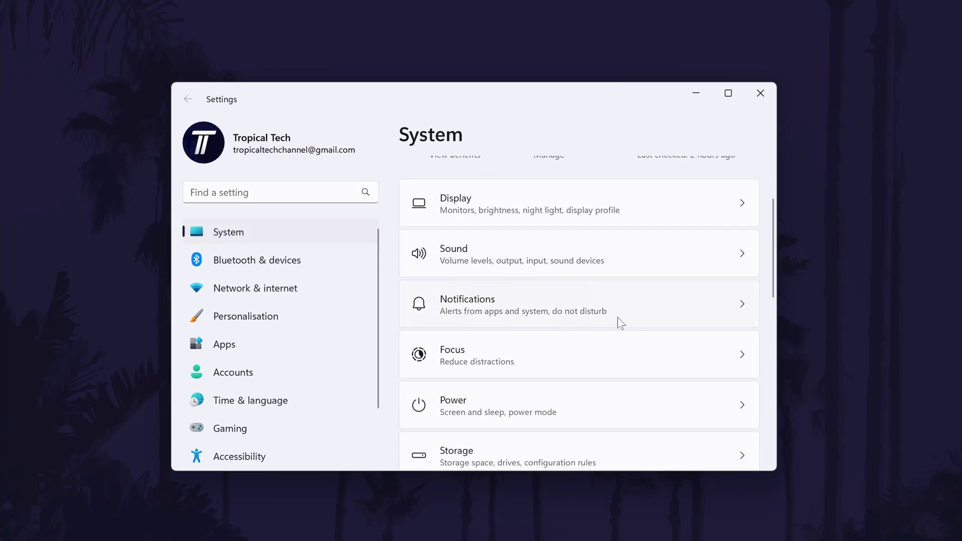
left_click(649, 311)
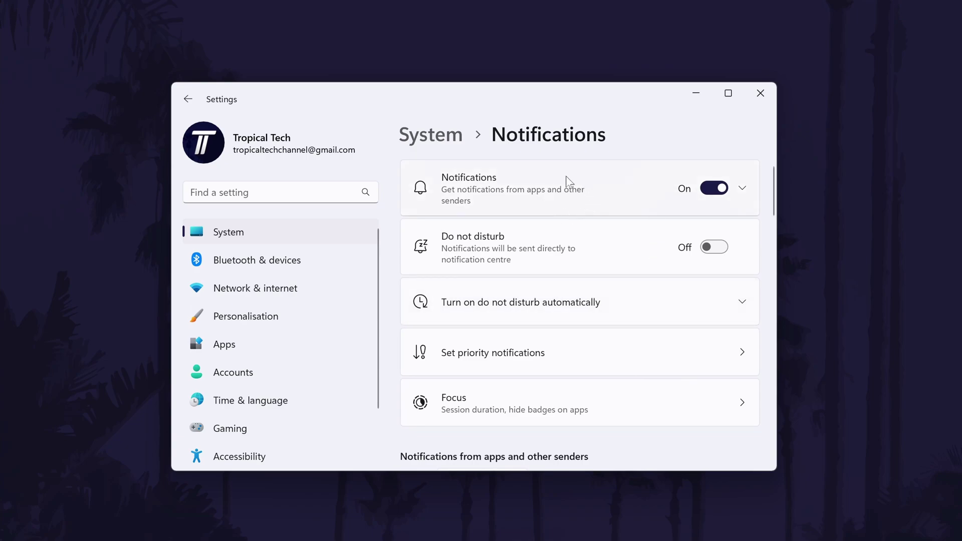
left_click(651, 189)
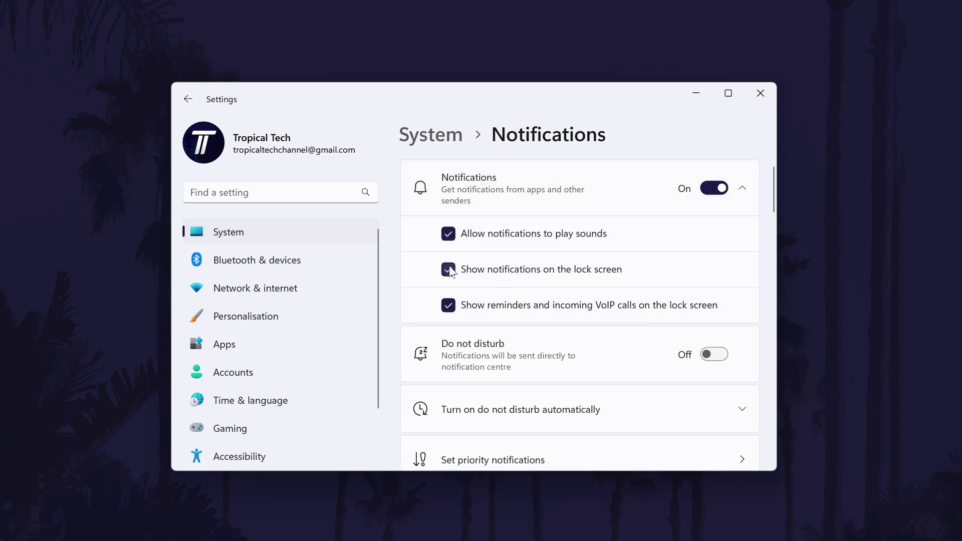
left_click(714, 188)
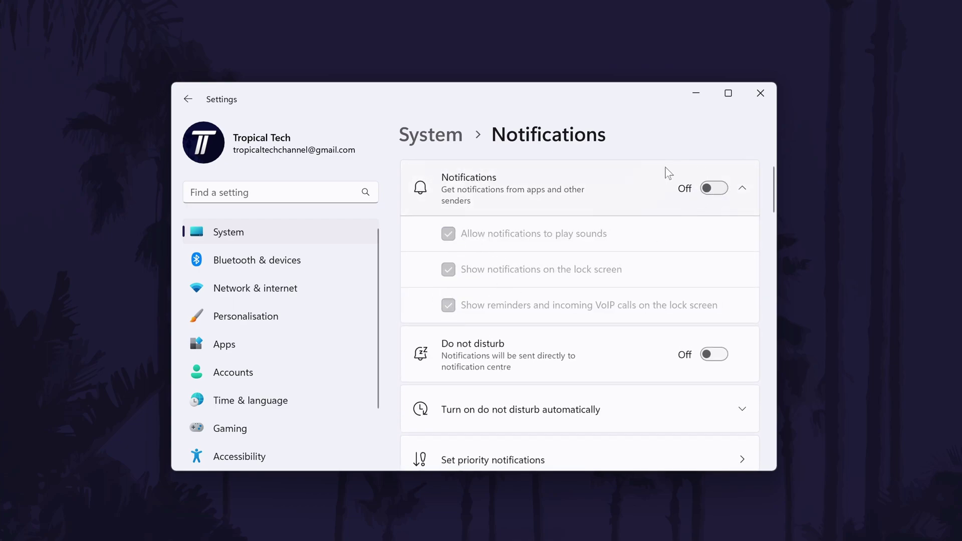